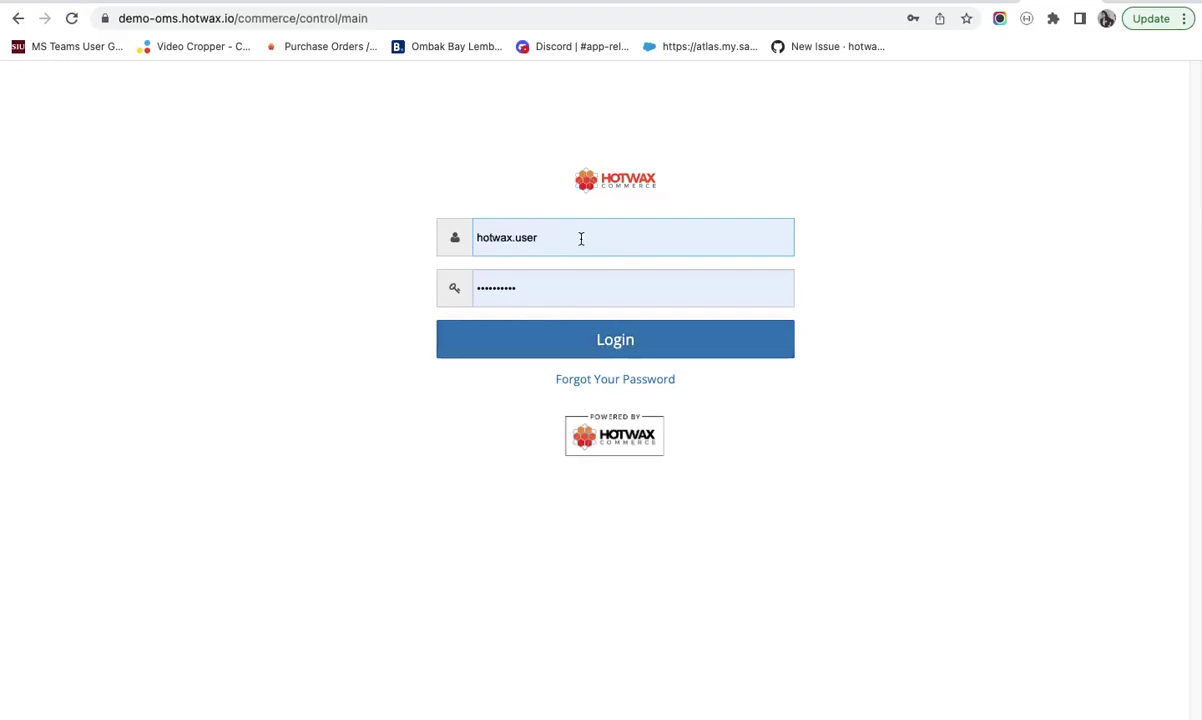
- Log in to the HotWax demo using the prefilled username and password
left_click(567, 349)
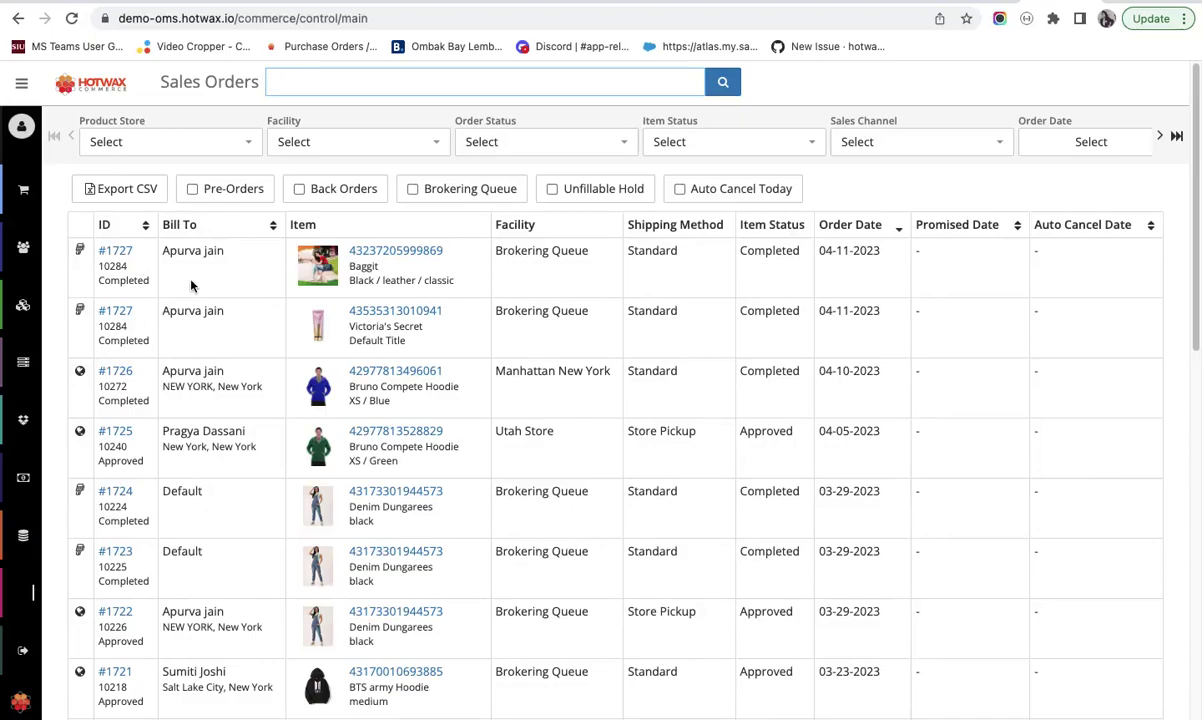
- Review the Sales Orders Product Store, Facility, Order Status, date and Shipping Method filters
left_click(231, 149)
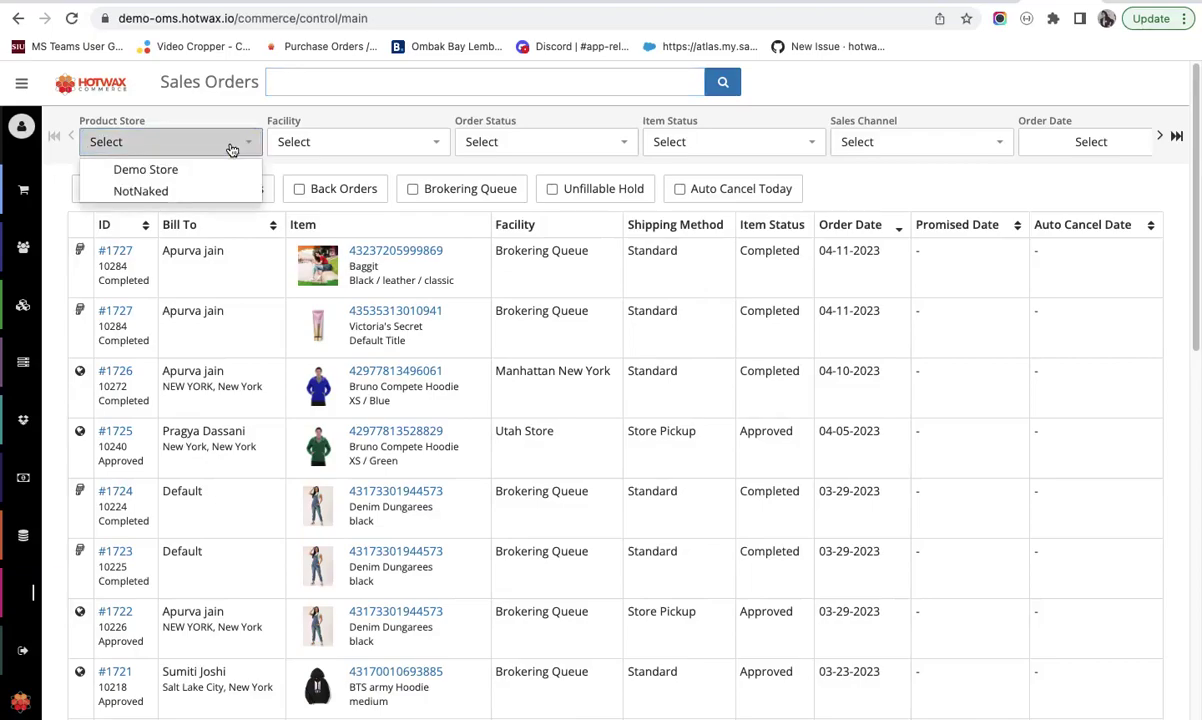
left_click(359, 143)
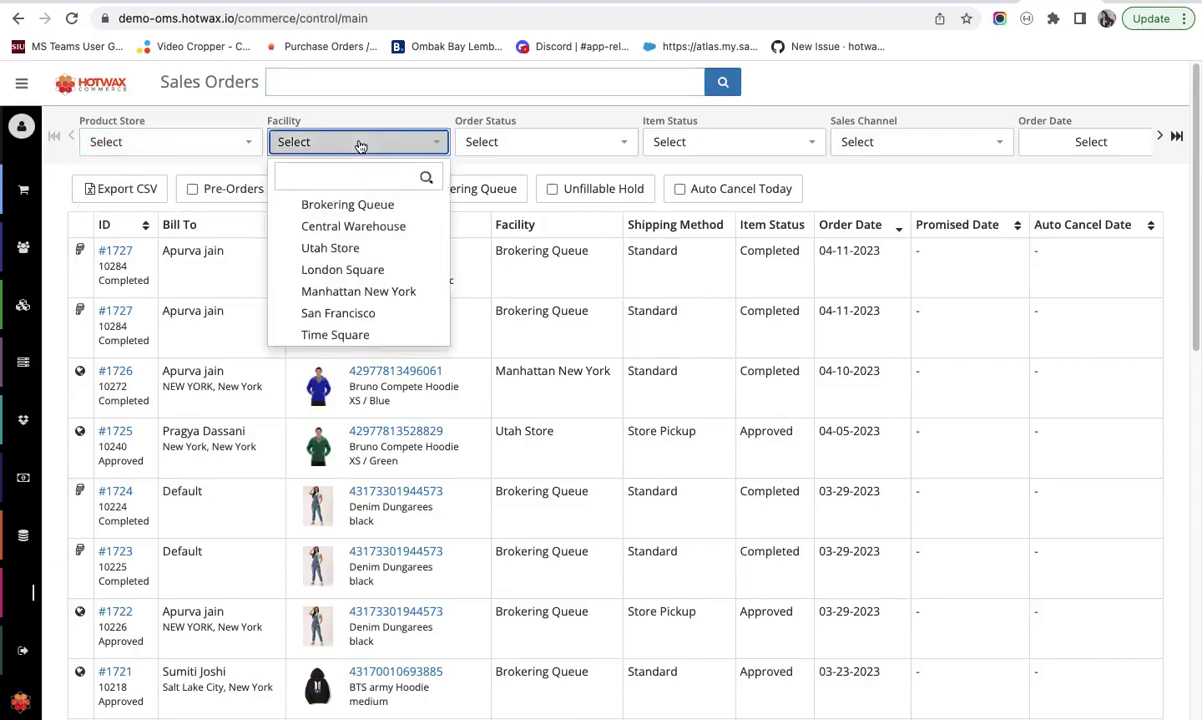
left_click(520, 147)
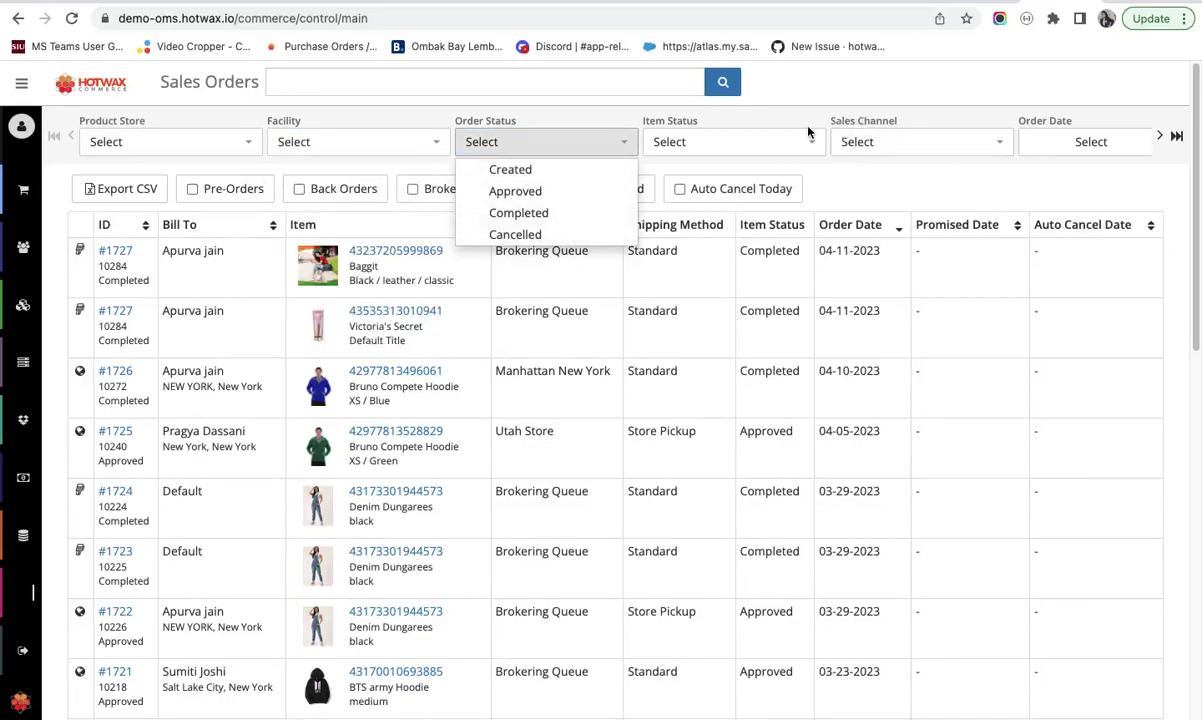
left_click(1159, 136)
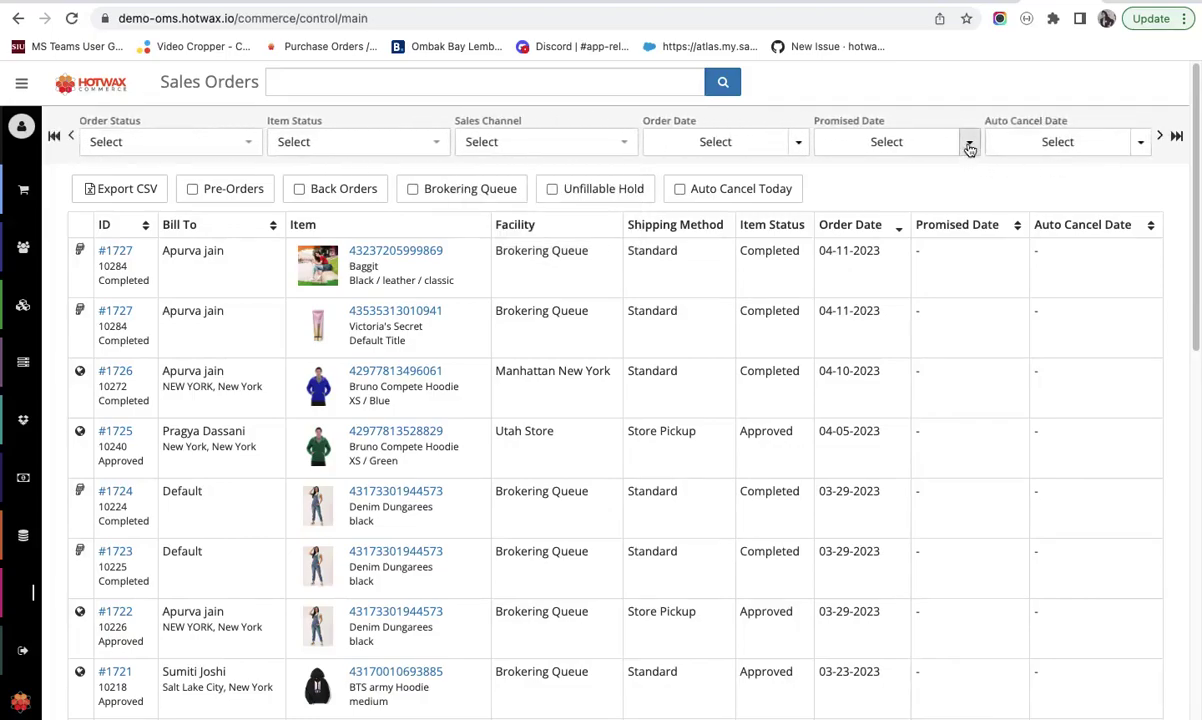
left_click(1158, 139)
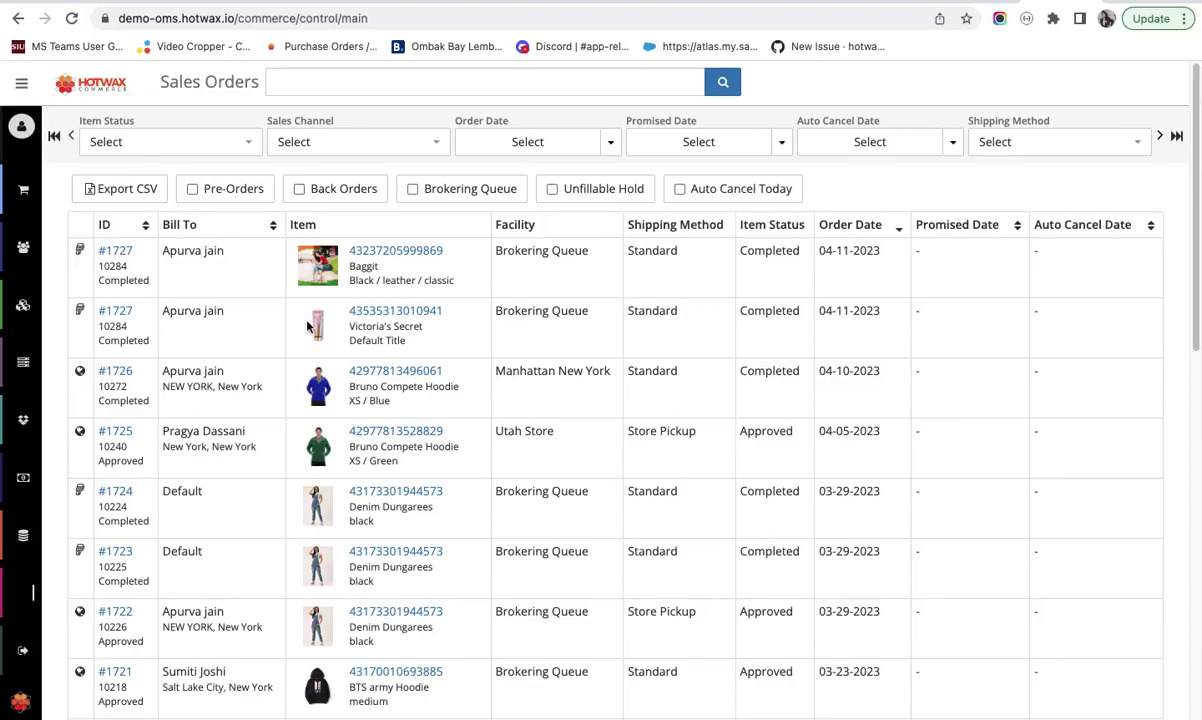
- Go to PIM > Products and scroll through the product list
mouse_move(14, 400)
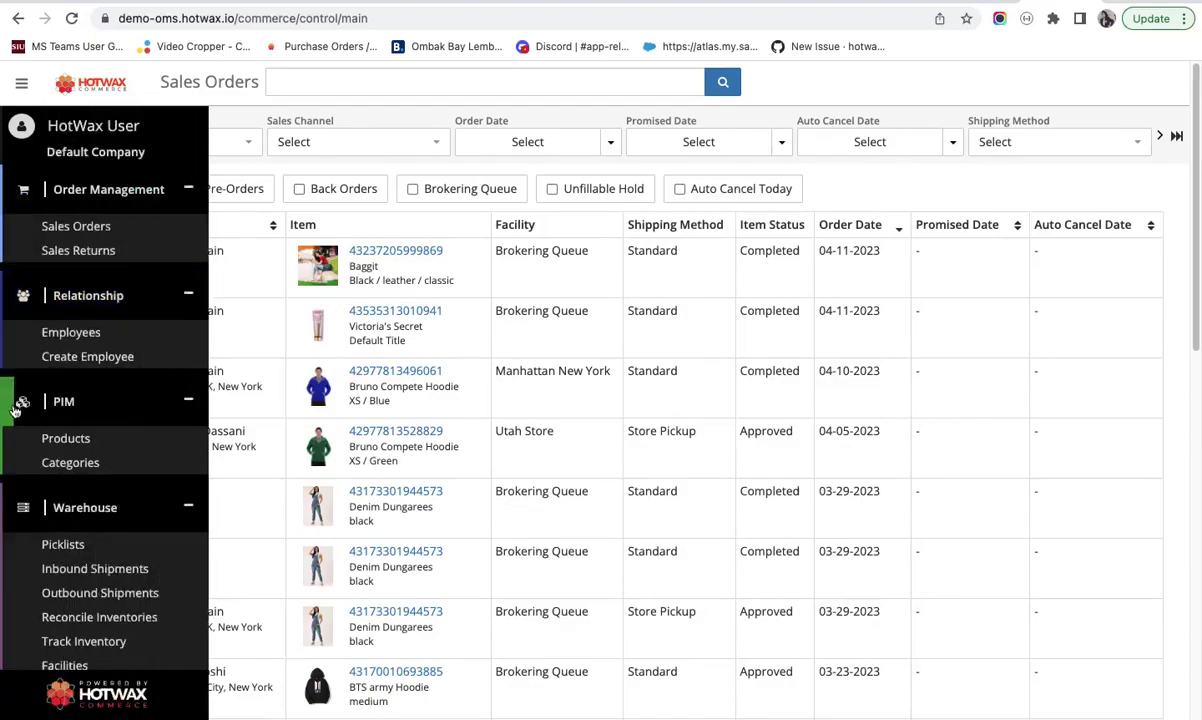
scroll(14, 410, "down", 1)
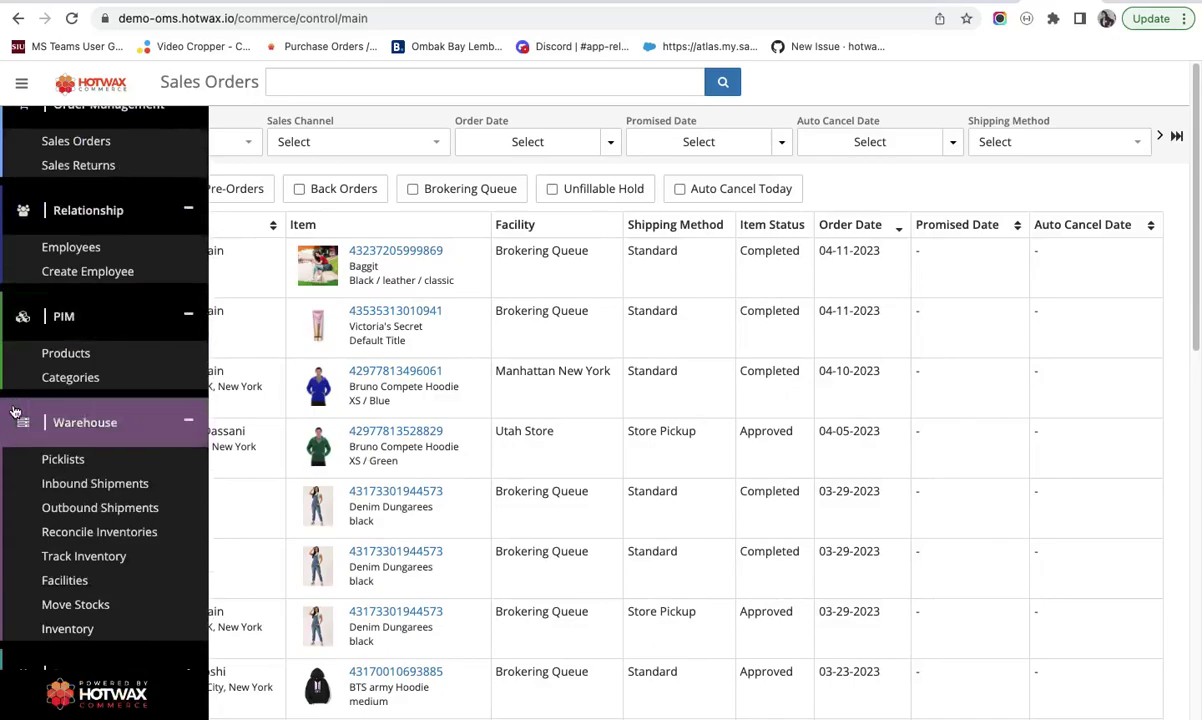
left_click(64, 355)
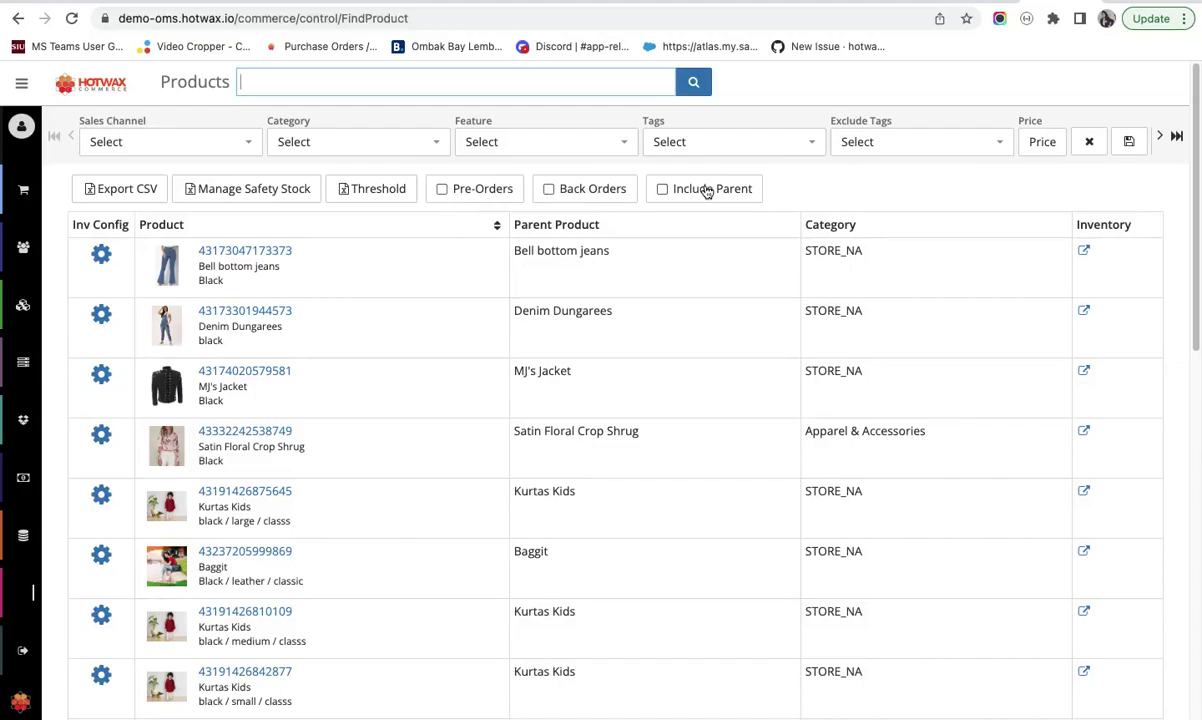
scroll(241, 425, "down", 3)
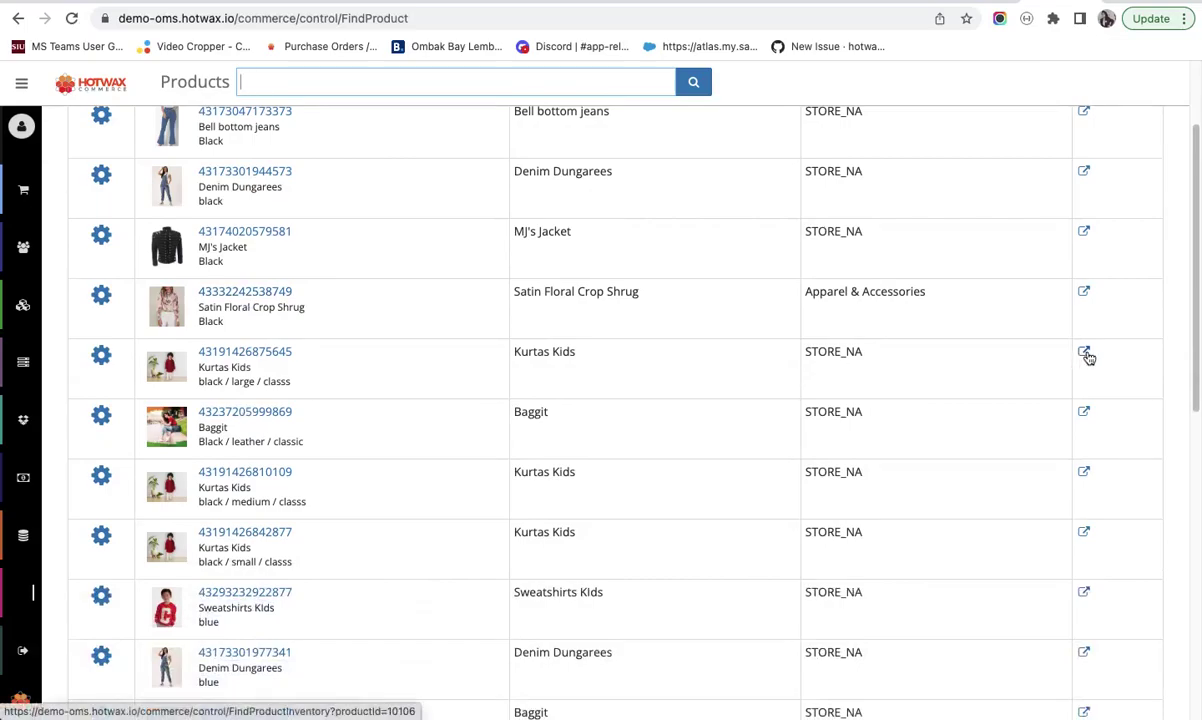
- Check the large black Kurtas Kids inventory (zero ATP and queues), then return to Products
left_click(1085, 353)
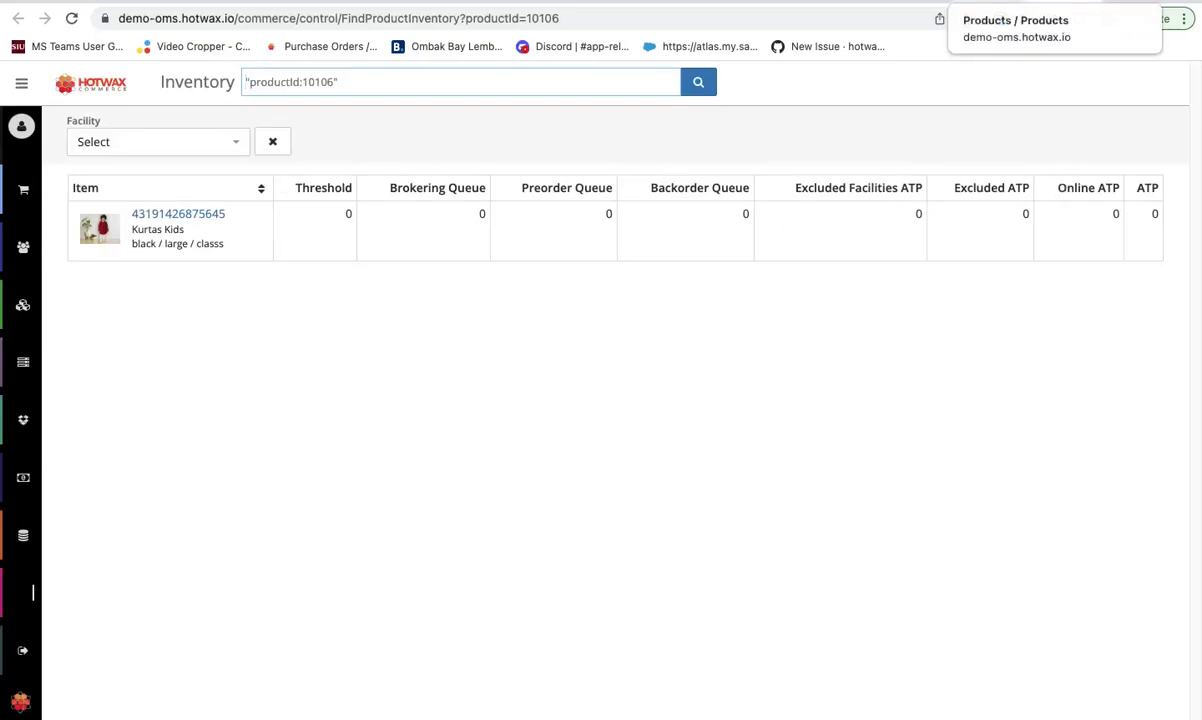
left_click(1000, 0)
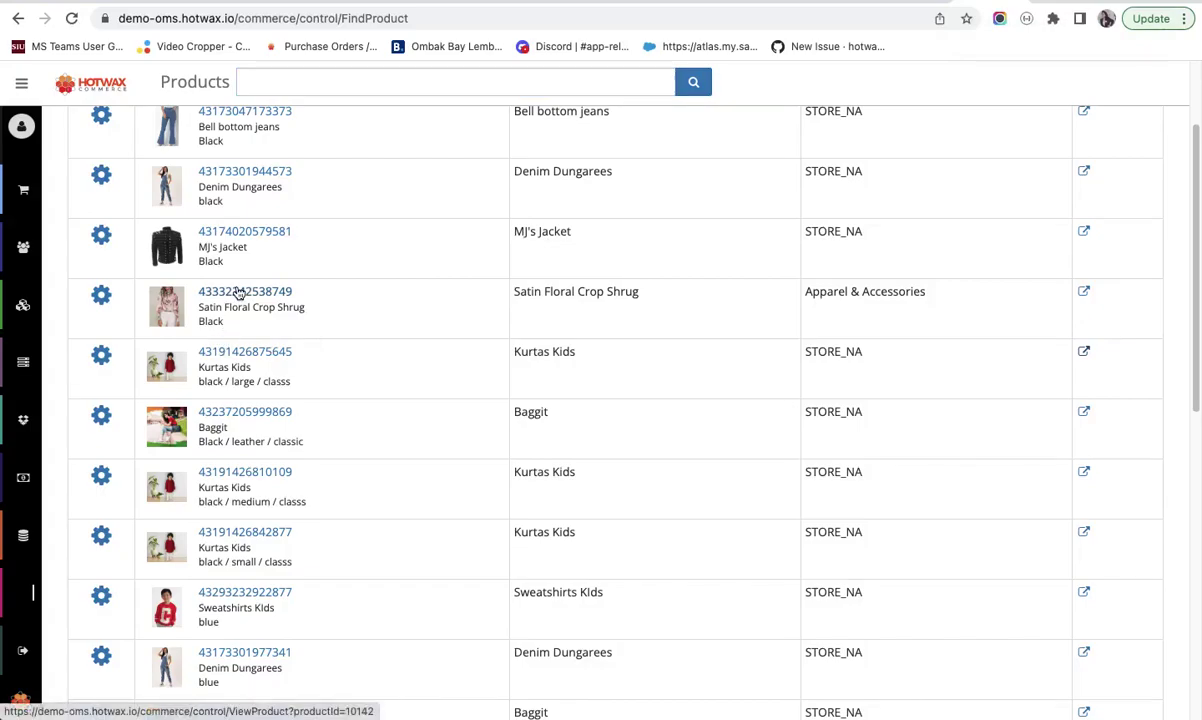
- Open the black MJ's Jacket variant and check its inventory facility filter options
left_click(246, 232)
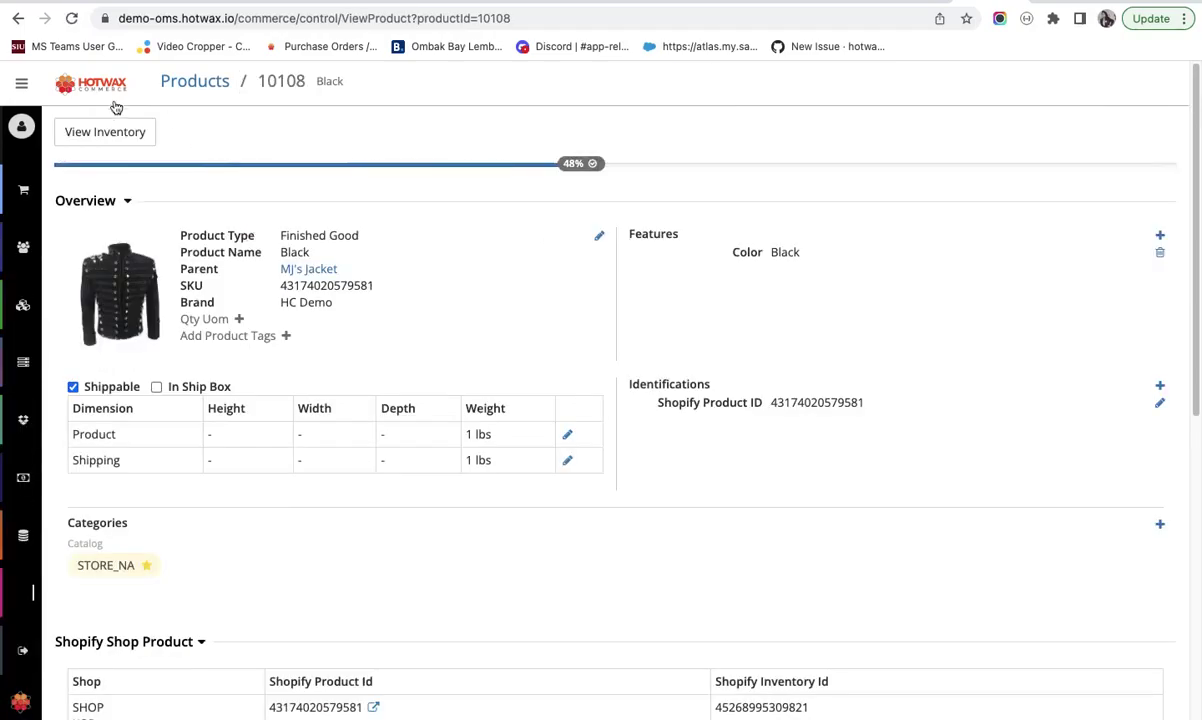
left_click(105, 133)
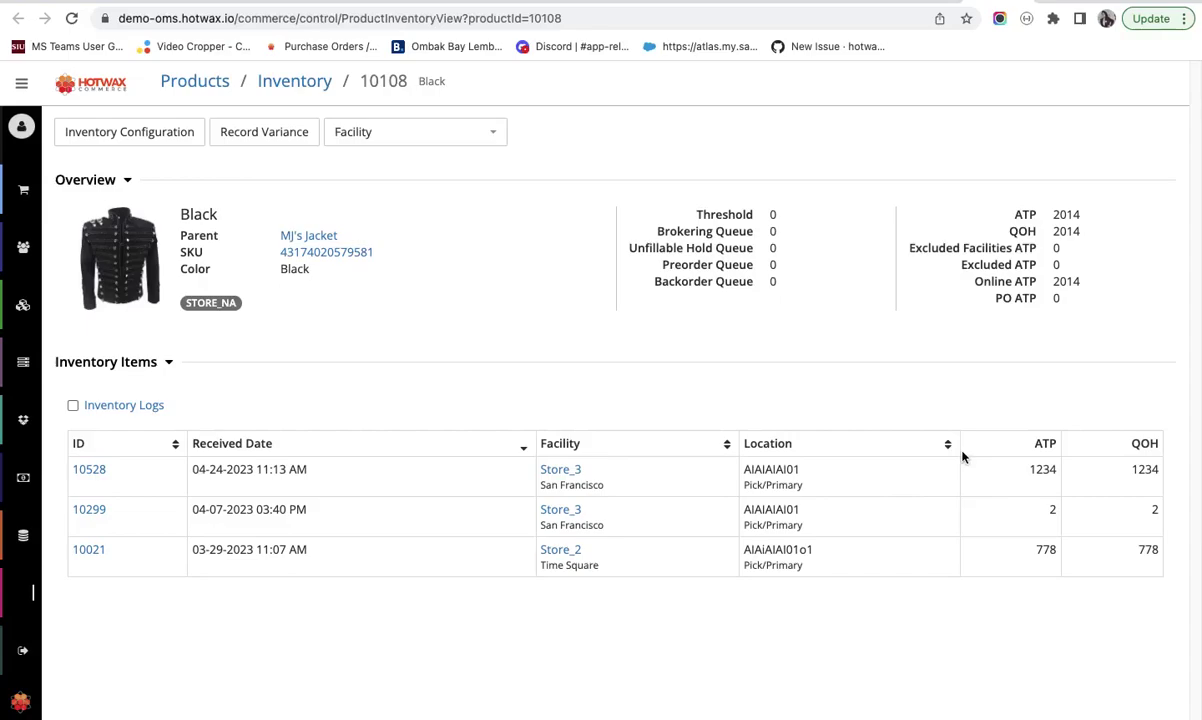
left_click(424, 131)
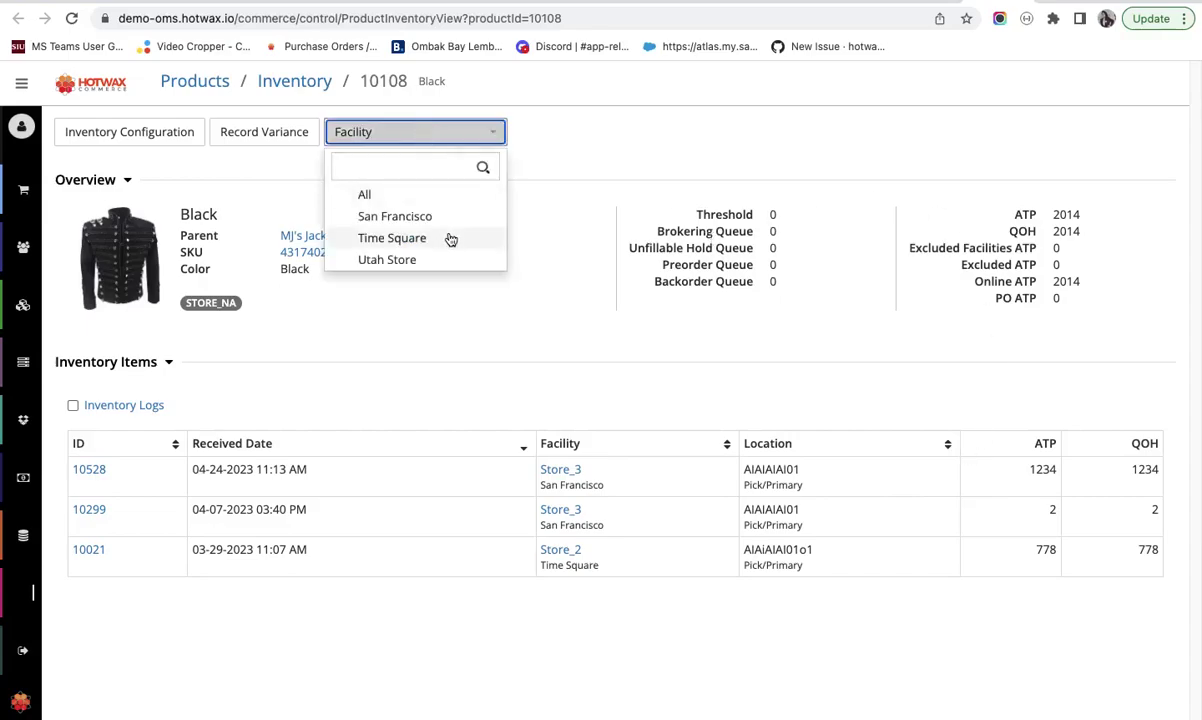
key("super+bracketleft")
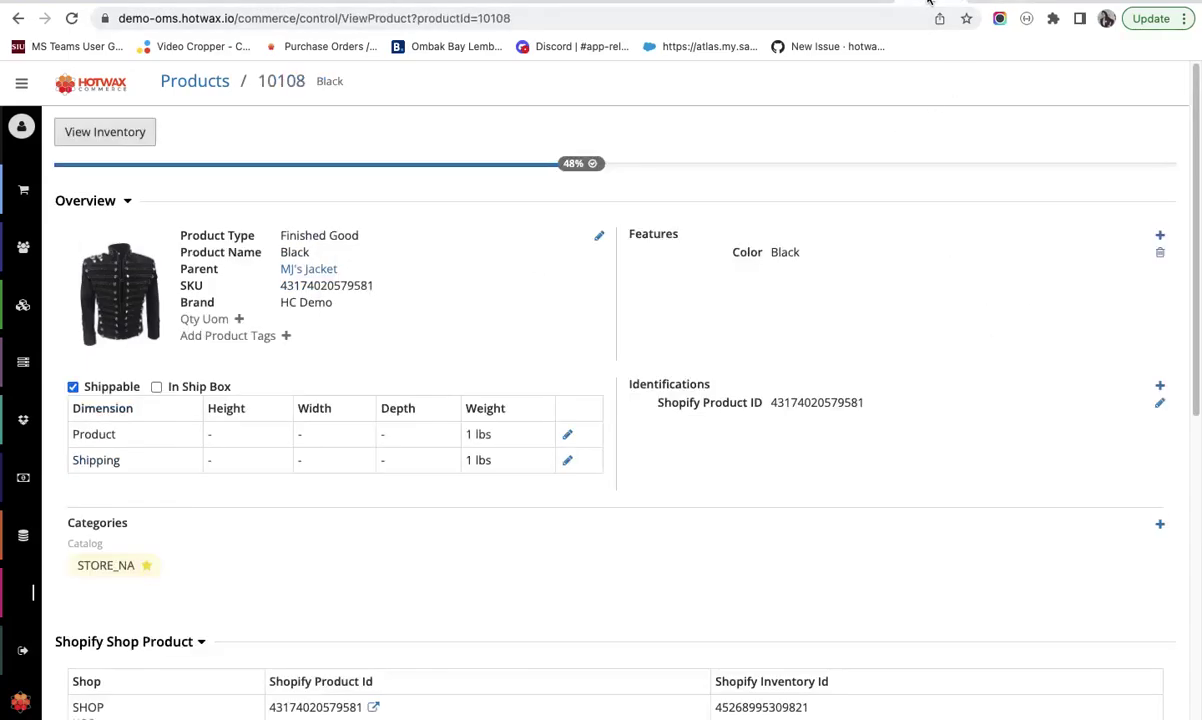
- Scroll through the black MJ's Jacket product detail page, priced US$100.00
scroll(470, 496, "down", 1)
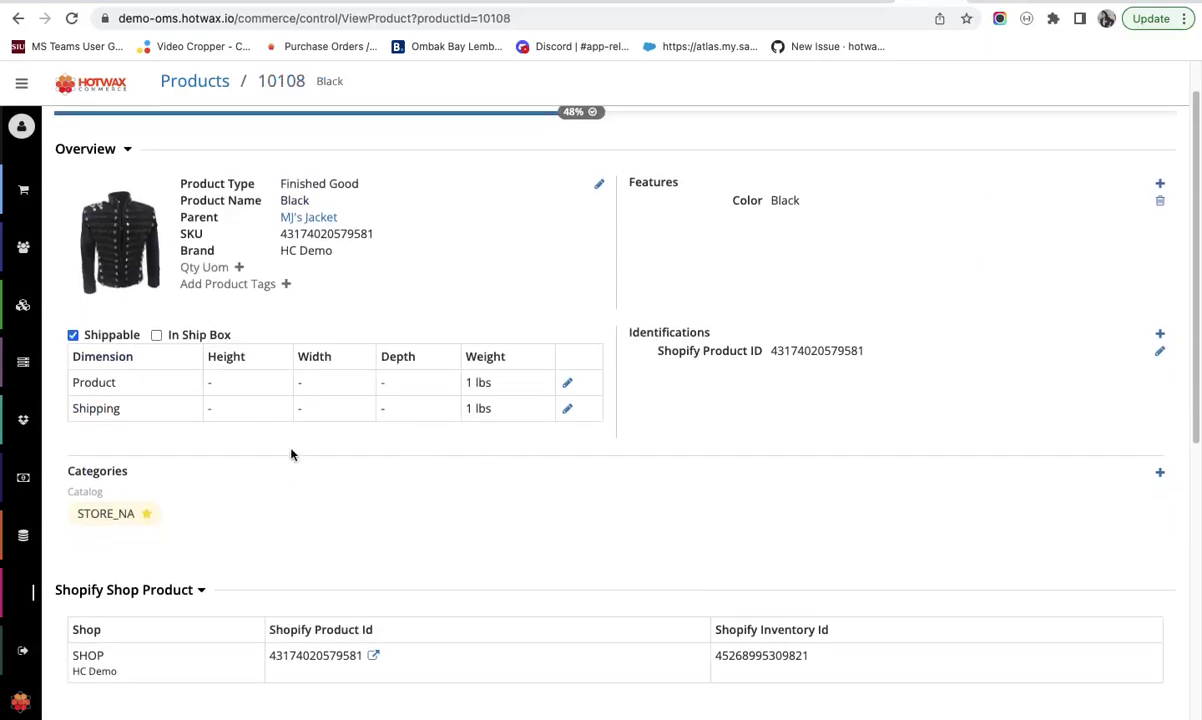
scroll(291, 454, "down", 3)
scroll(290, 448, "up", 3)
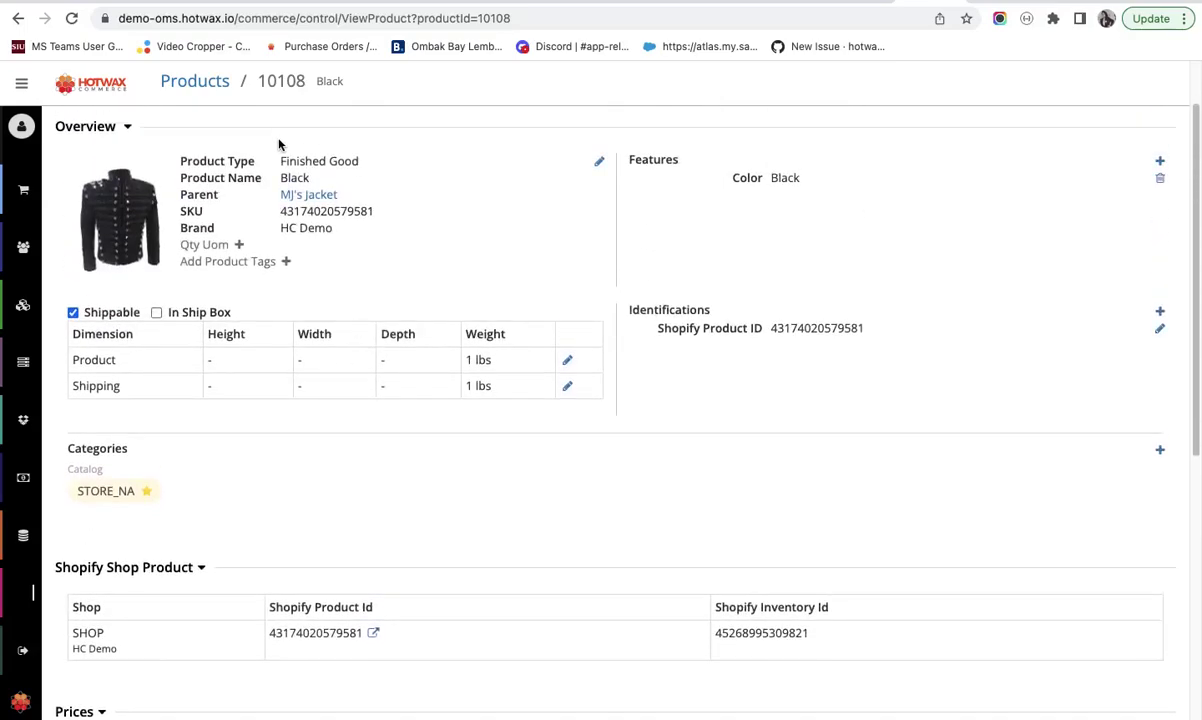
scroll(368, 332, "down", 6)
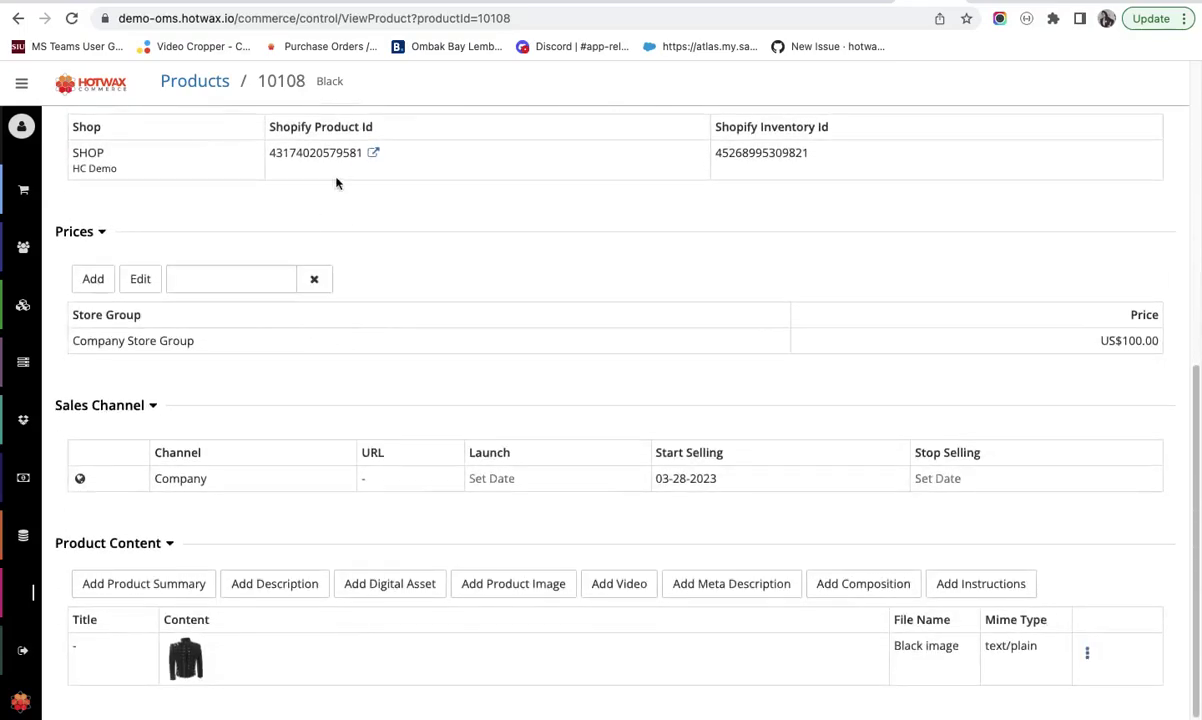
scroll(250, 540, "up", 10)
scroll(300, 370, "down", 1)
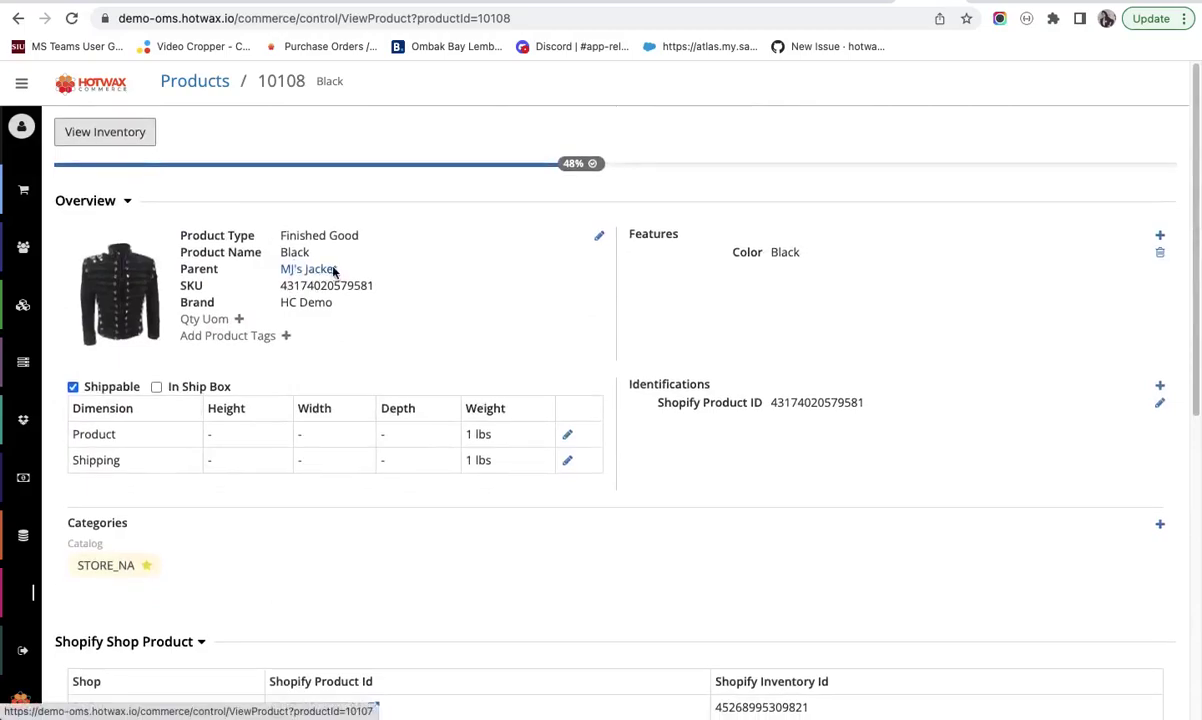
- Open the parent MJ's Jacket and scroll to its Black and gold variants and product content
left_click(322, 268)
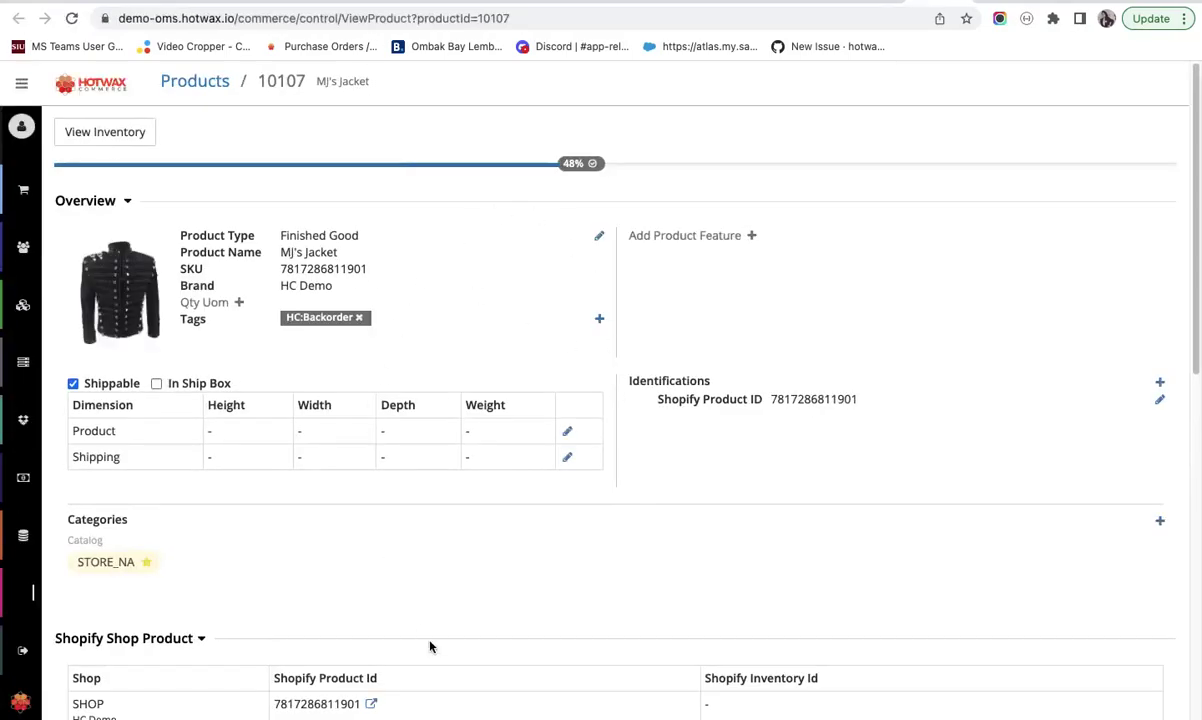
scroll(430, 646, "down", 6)
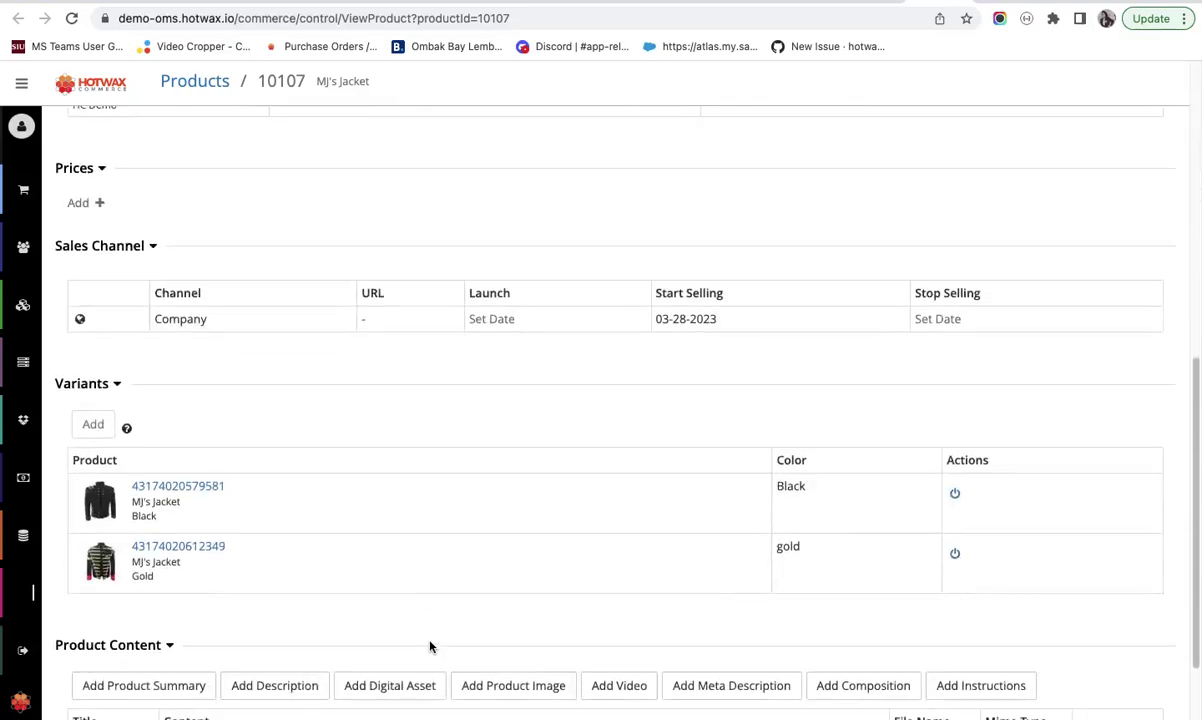
scroll(430, 646, "down", 1)
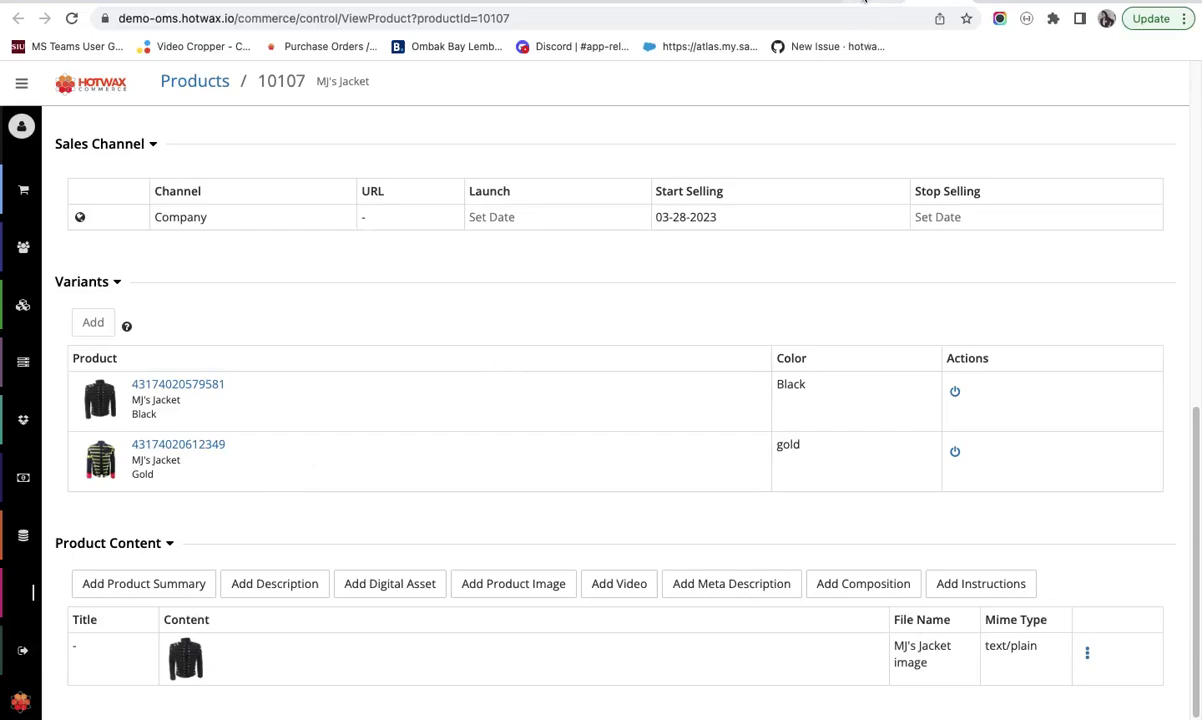
mouse_move(50, 420)
scroll(50, 420, "down", 1)
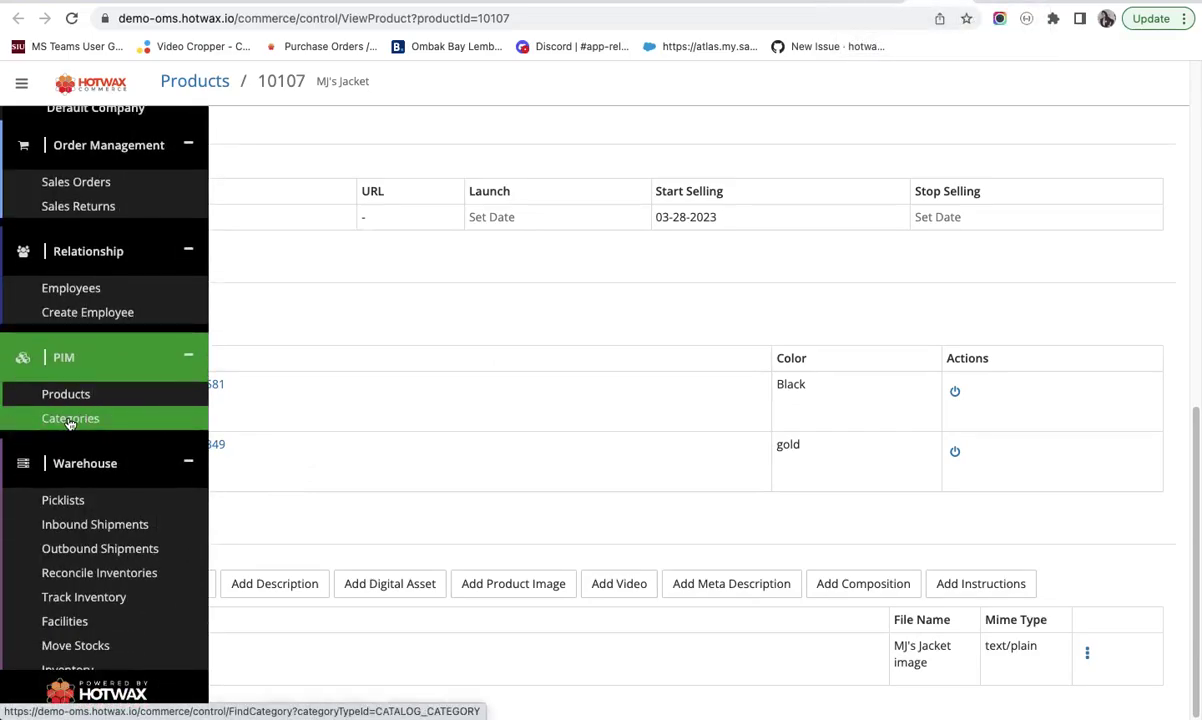
- Open the BACKORDER_CAT category and review its four products, including MJ's Jacket Gold
left_click(70, 422)
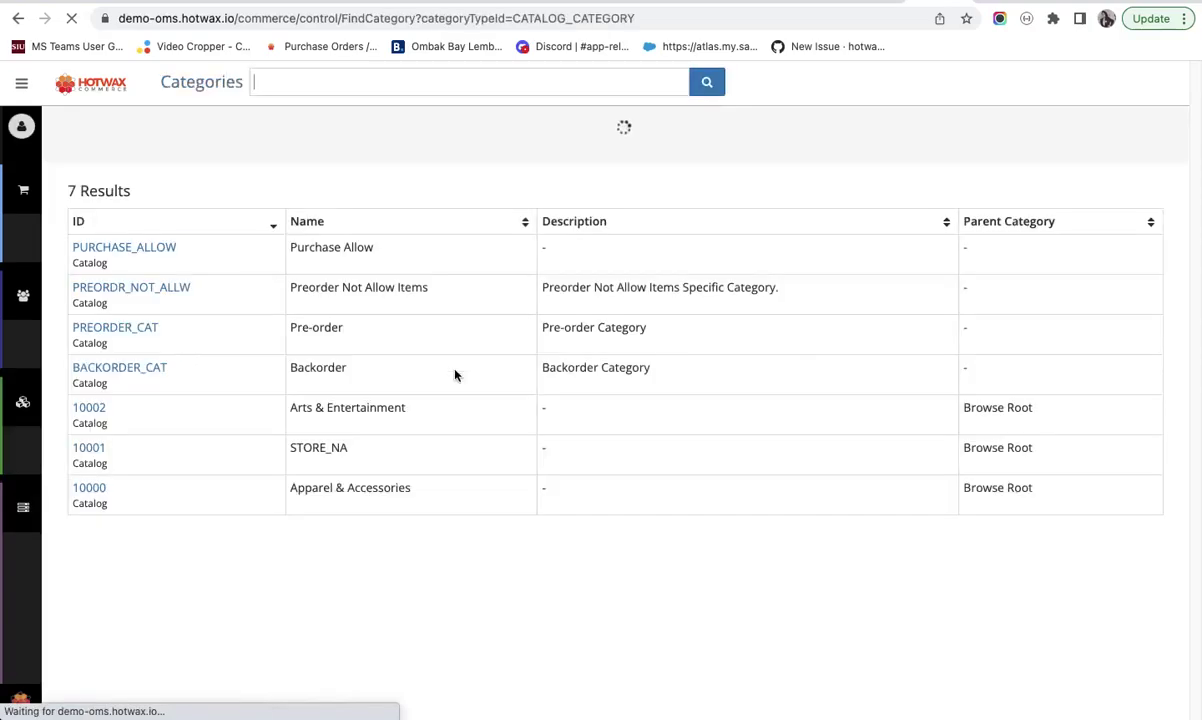
left_click(157, 370)
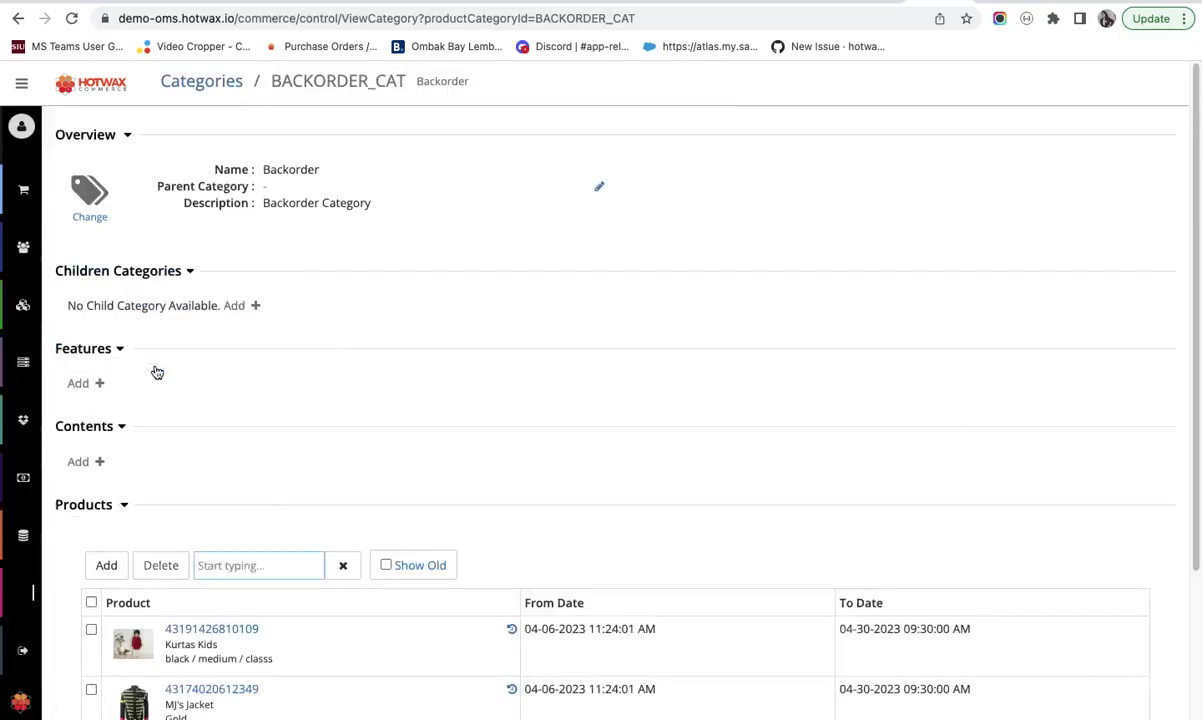
scroll(157, 372, "down", 2)
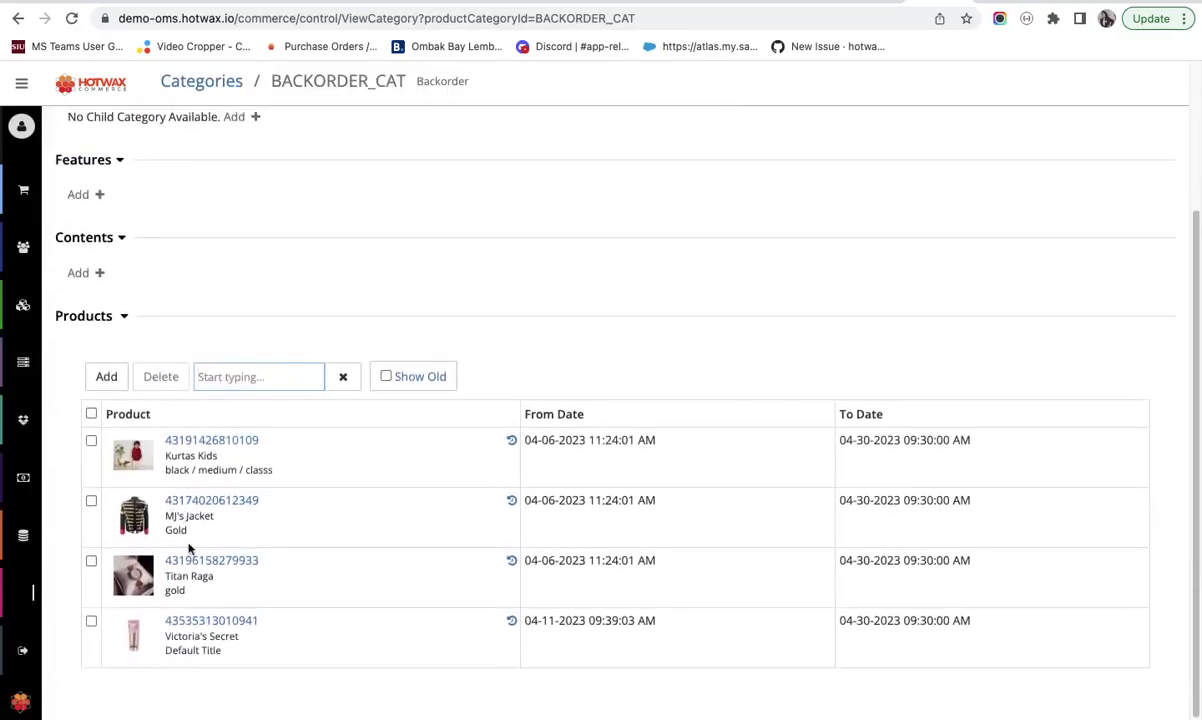
mouse_move(21, 424)
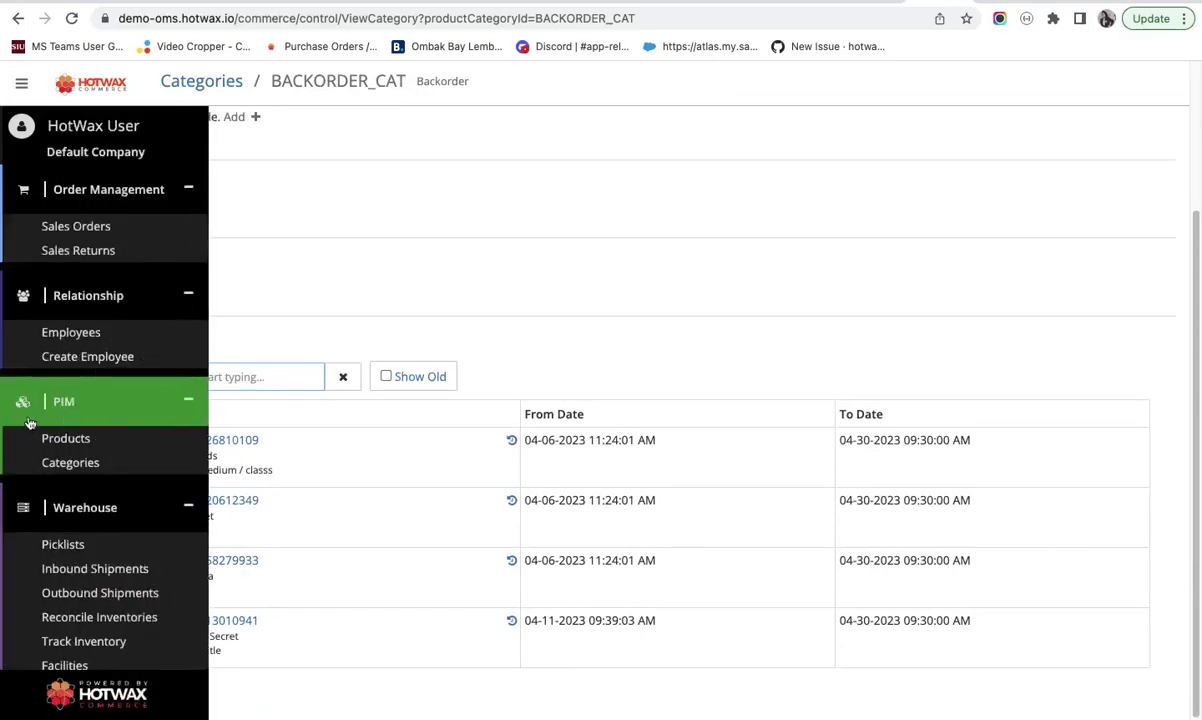
scroll(40, 560, "down", 3)
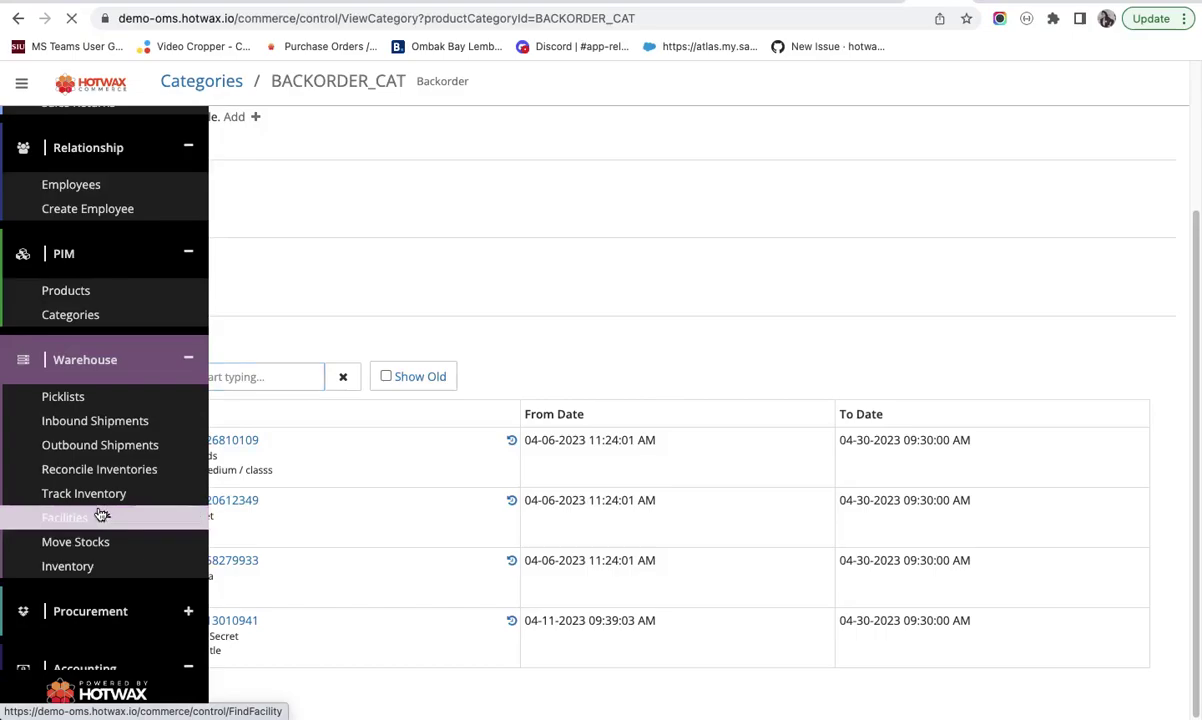
- Browse the 11 facilities under Warehouse > Facilities and open Sioux Falls Store (Store_5)
left_click(100, 514)
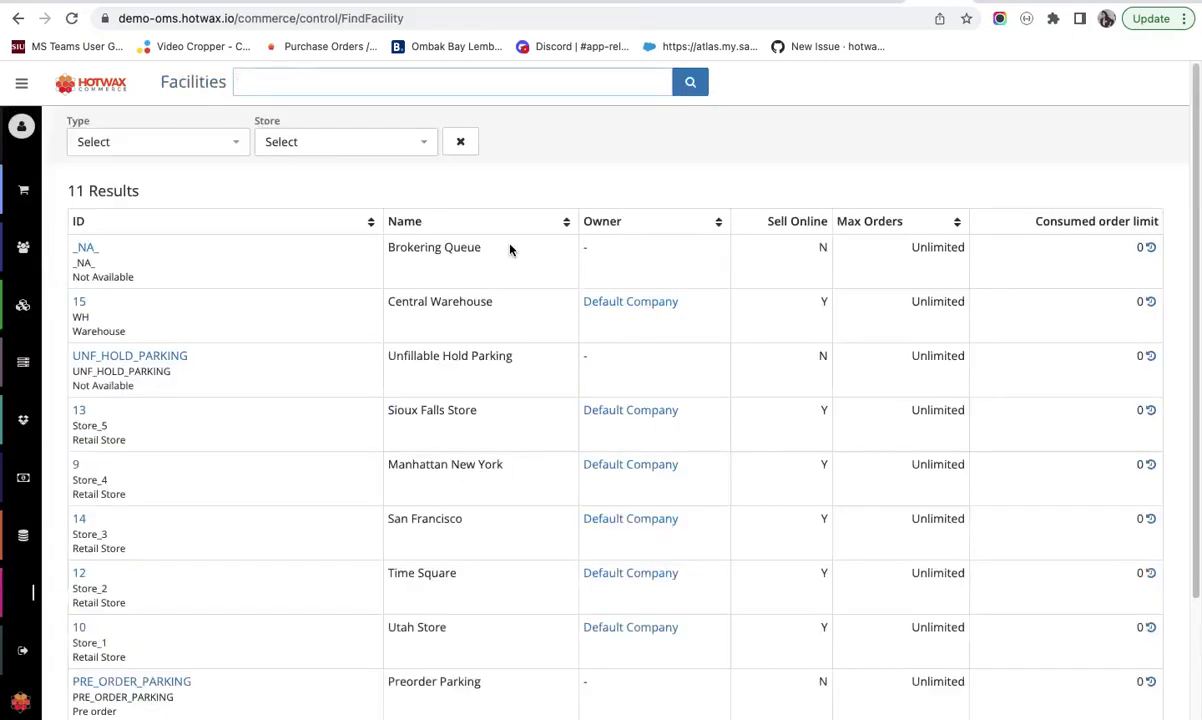
mouse_move(5, 497)
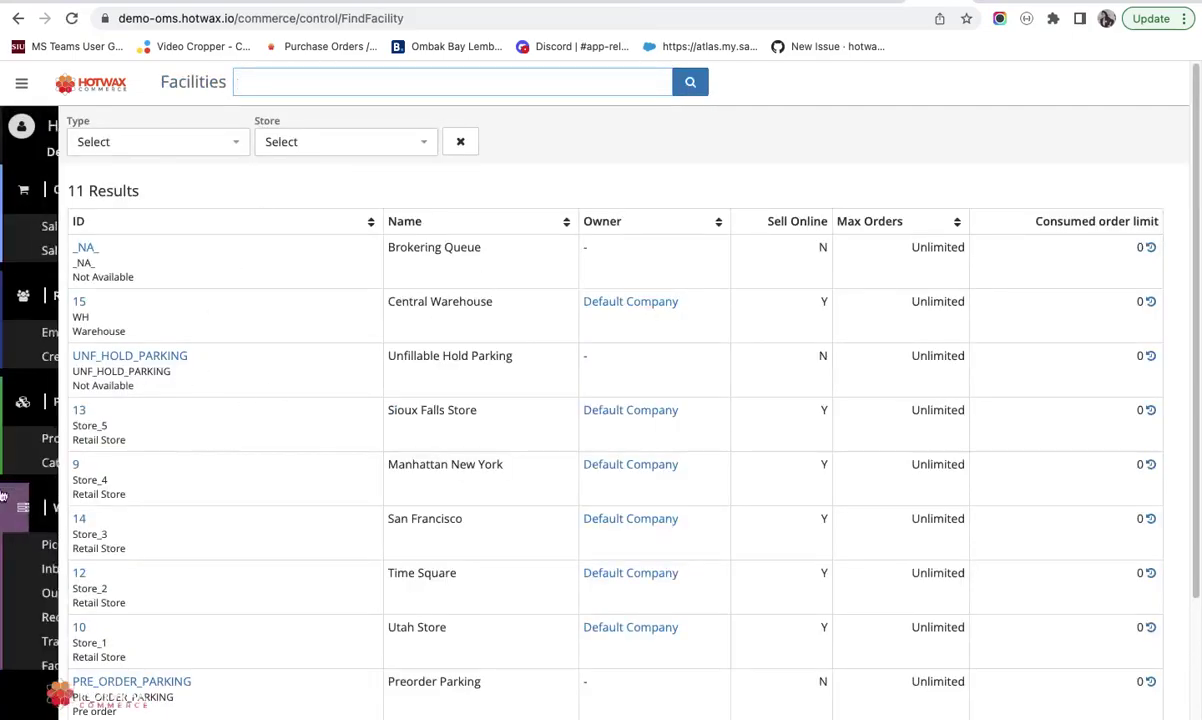
scroll(60, 497, "down", 3)
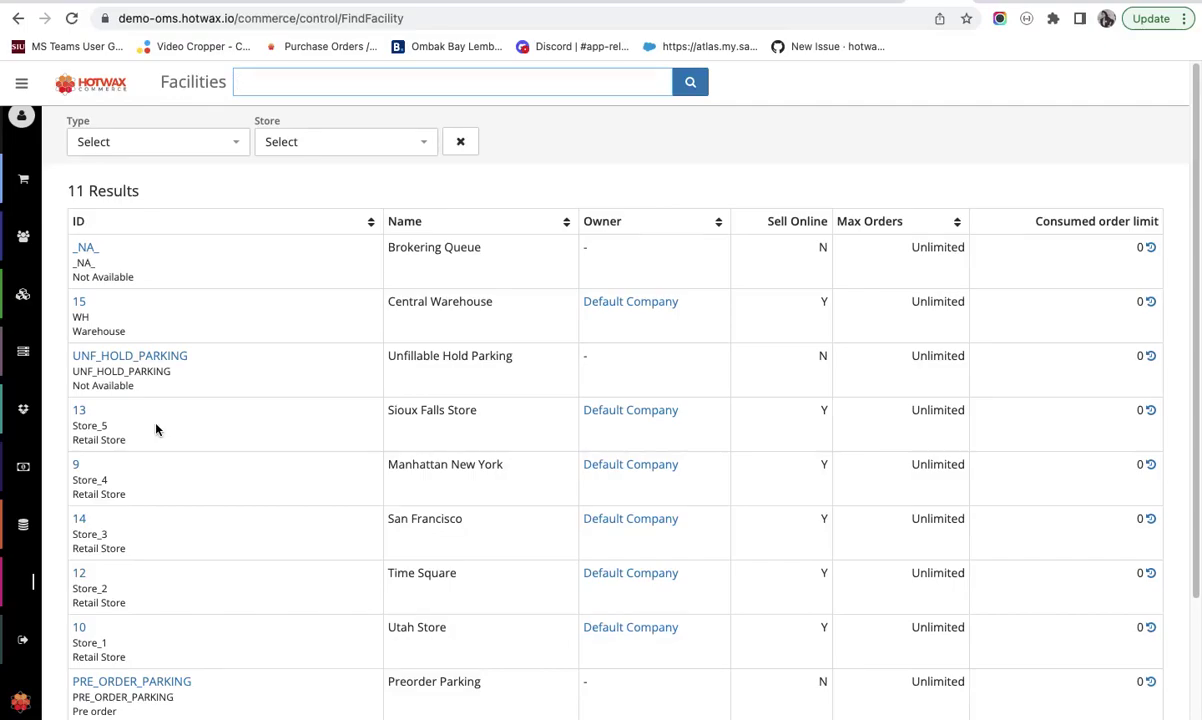
scroll(188, 494, "down", 3)
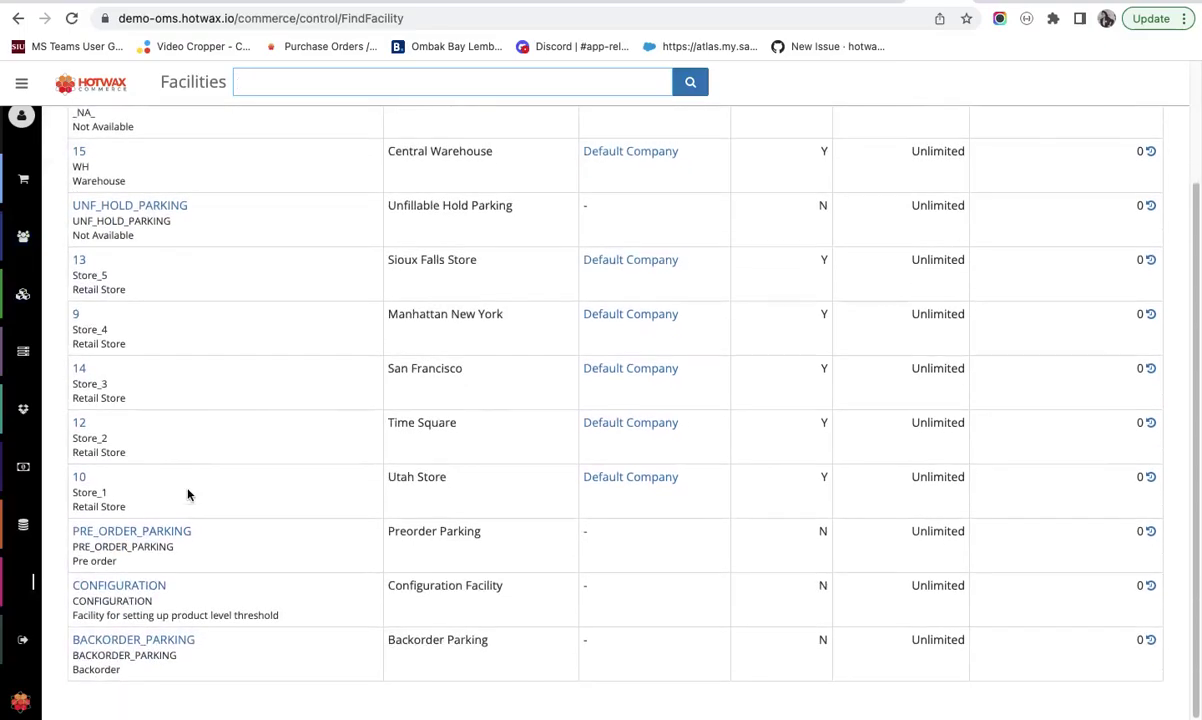
left_click(80, 264)
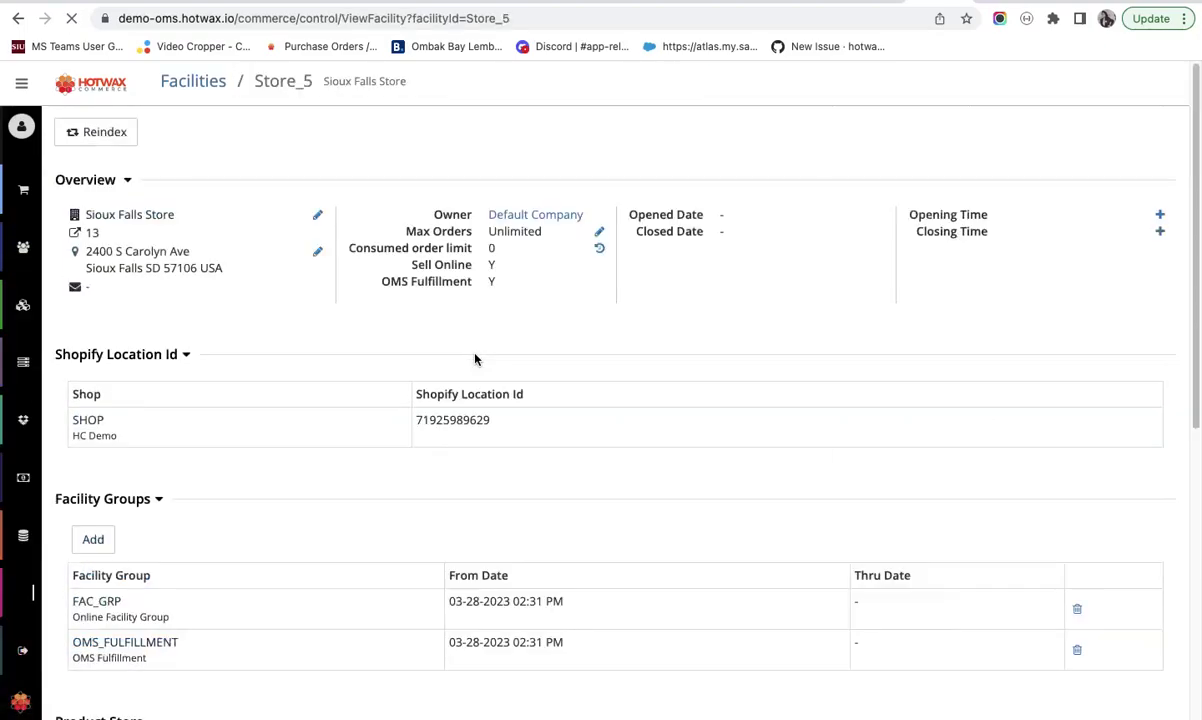
- Scroll through Store_5's overview, groups, product store STORE, Warehouse Picker party and location AIAISIAI01
scroll(475, 359, "down", 1)
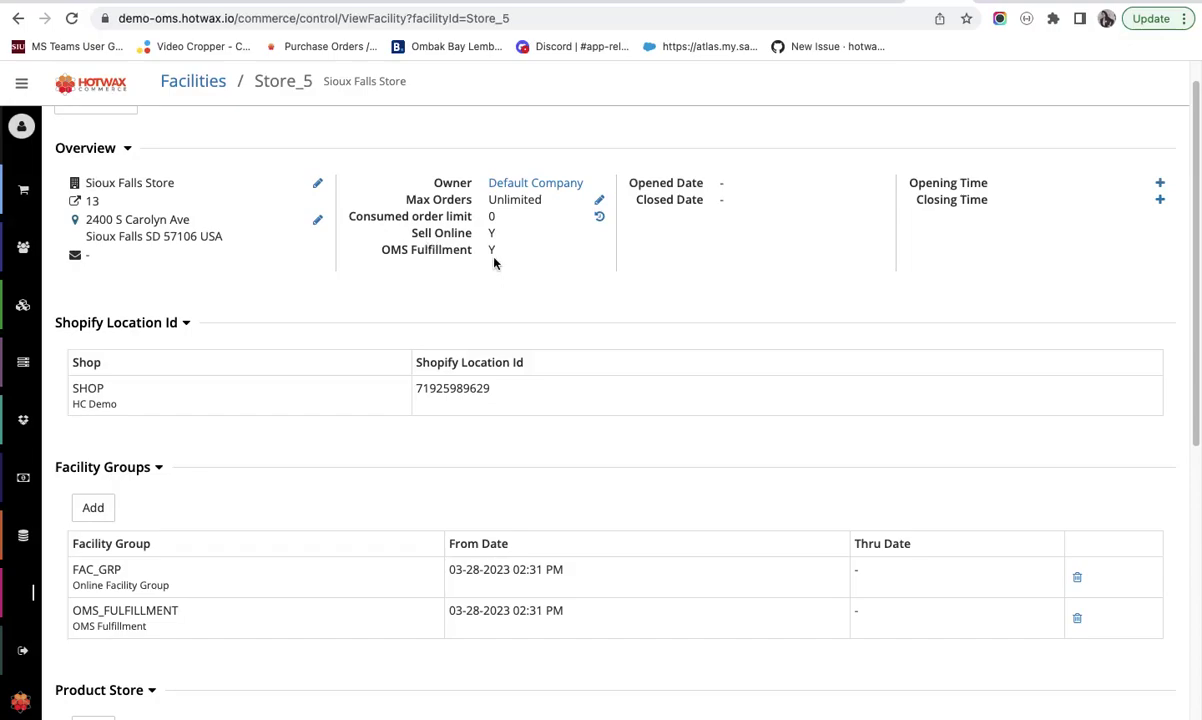
scroll(494, 263, "down", 8)
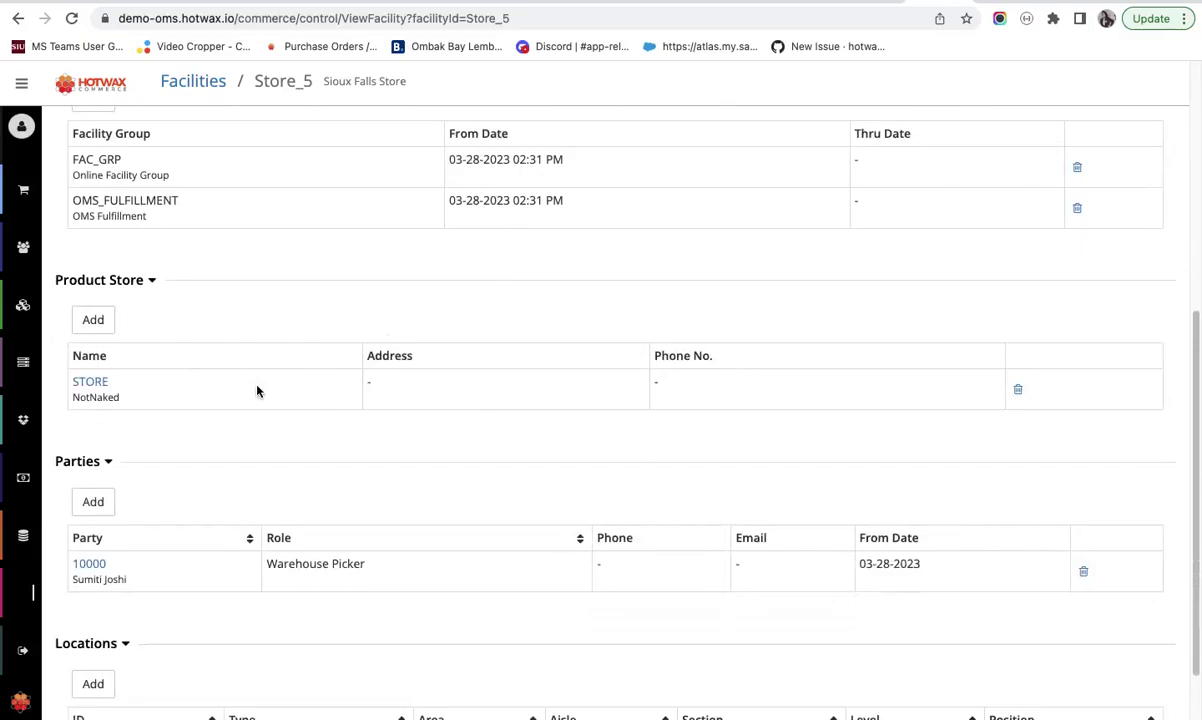
scroll(258, 392, "down", 2)
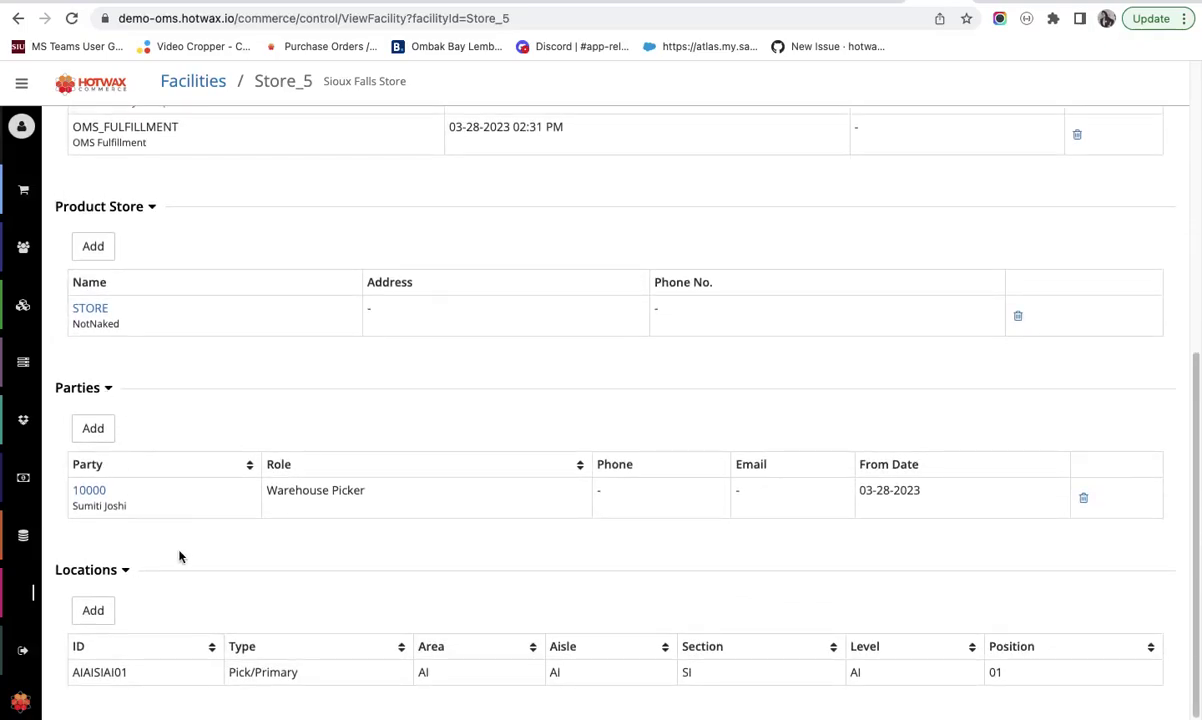
scroll(180, 556, "down", 1)
scroll(349, 416, "up", 10)
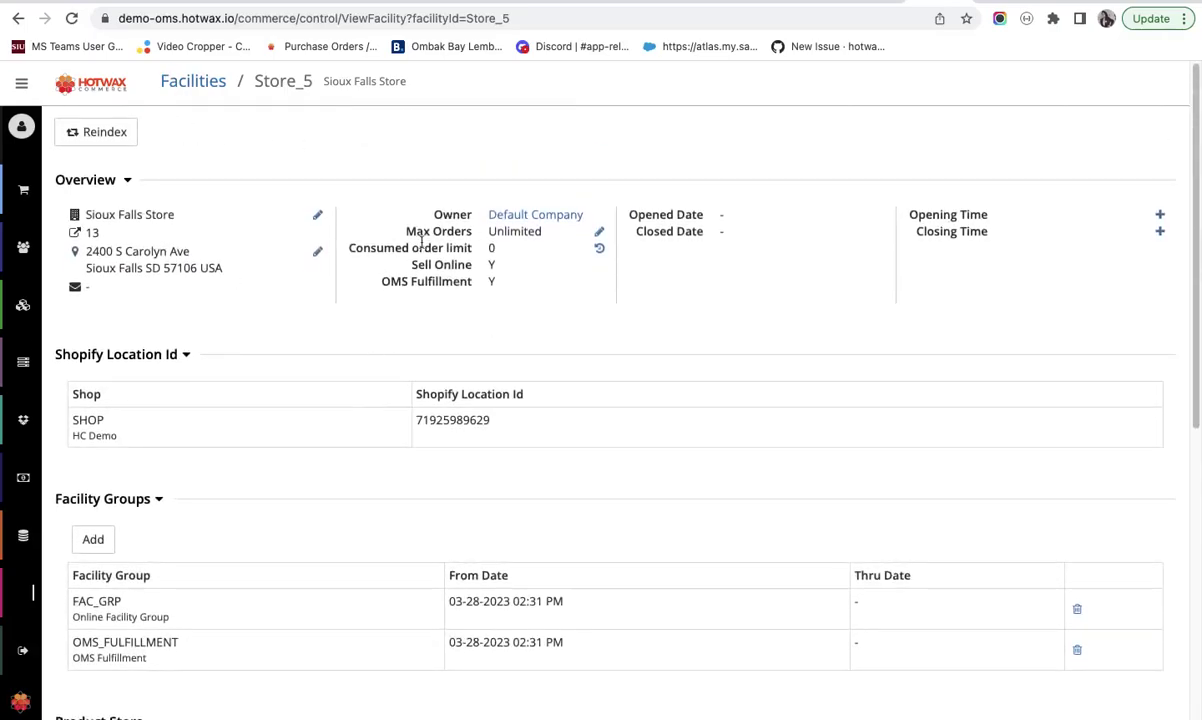
- Go to Warehouse > Inventory and scroll through its thresholds, queue counts and ATP values
mouse_move(6, 330)
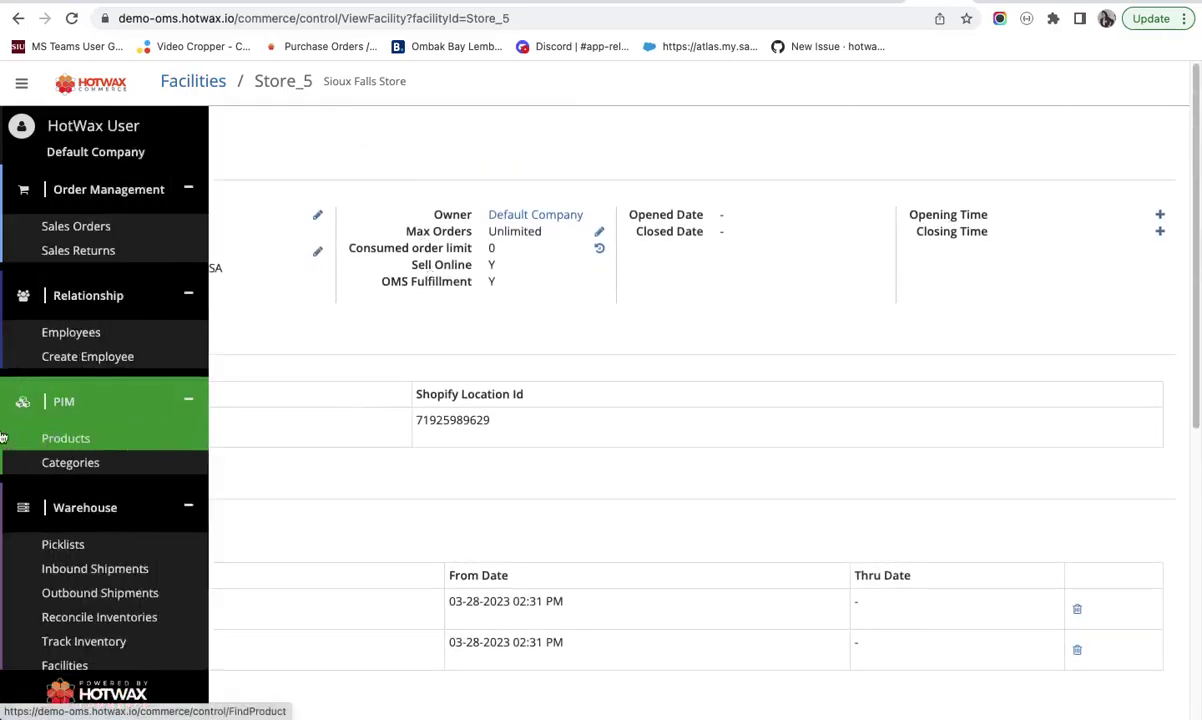
scroll(60, 410, "down", 5)
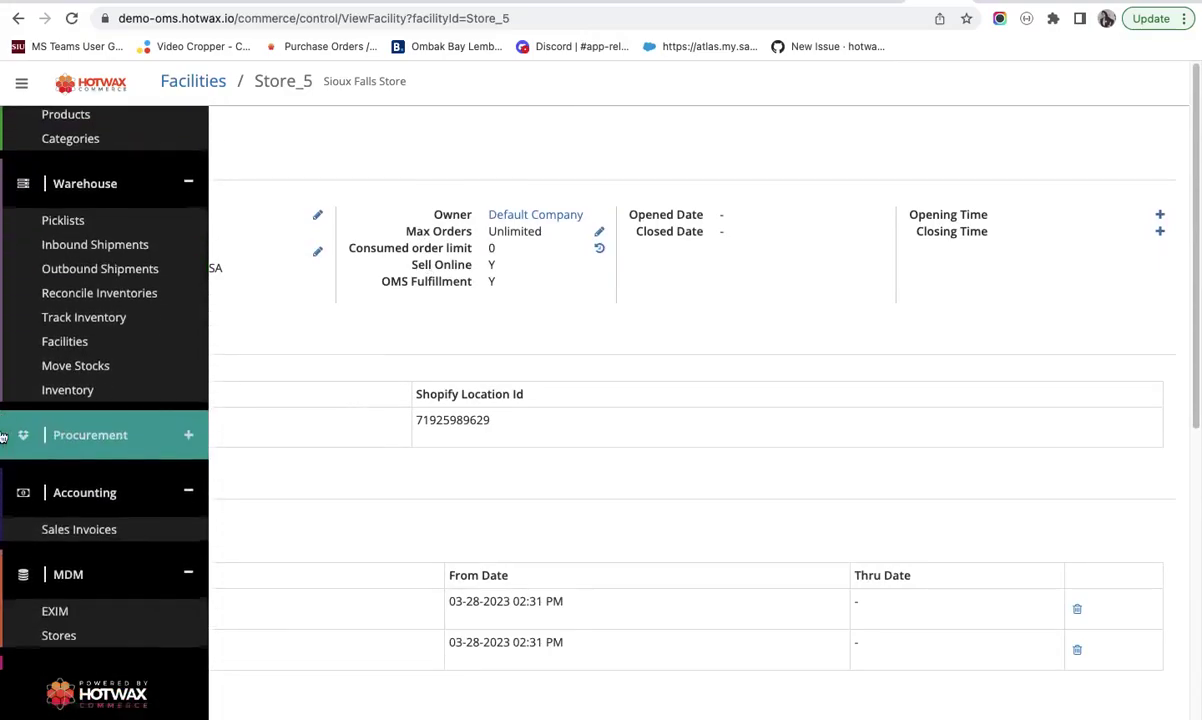
left_click(85, 390)
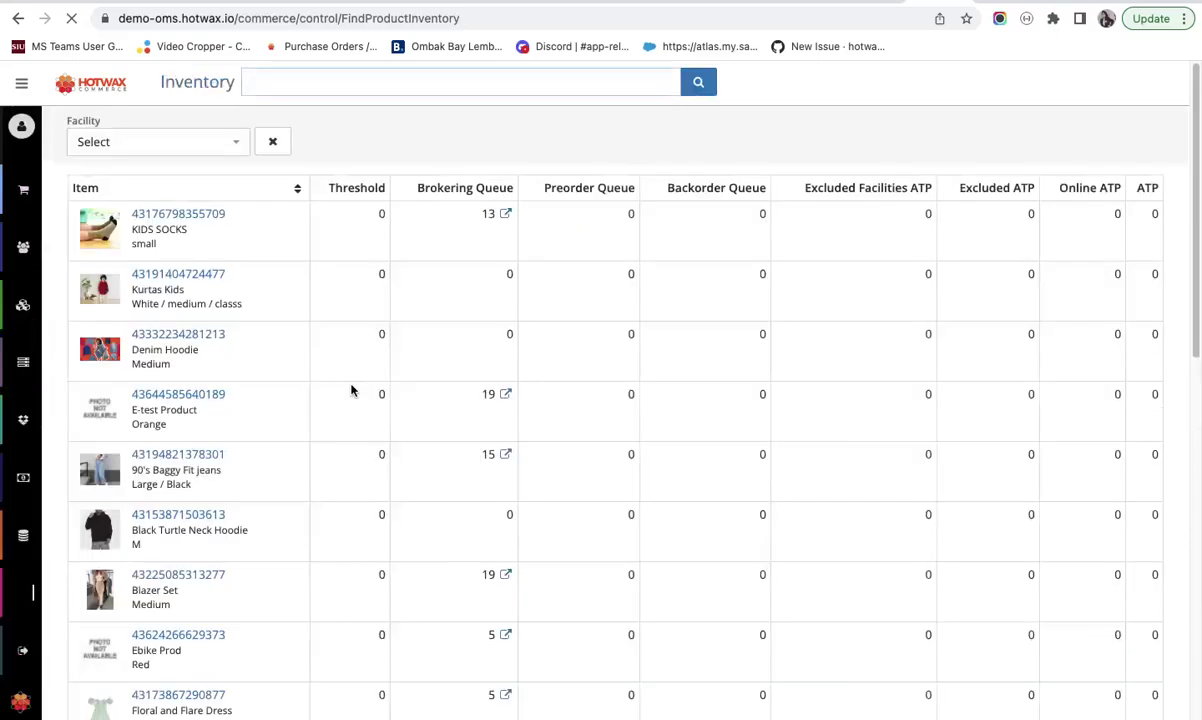
mouse_move(3, 397)
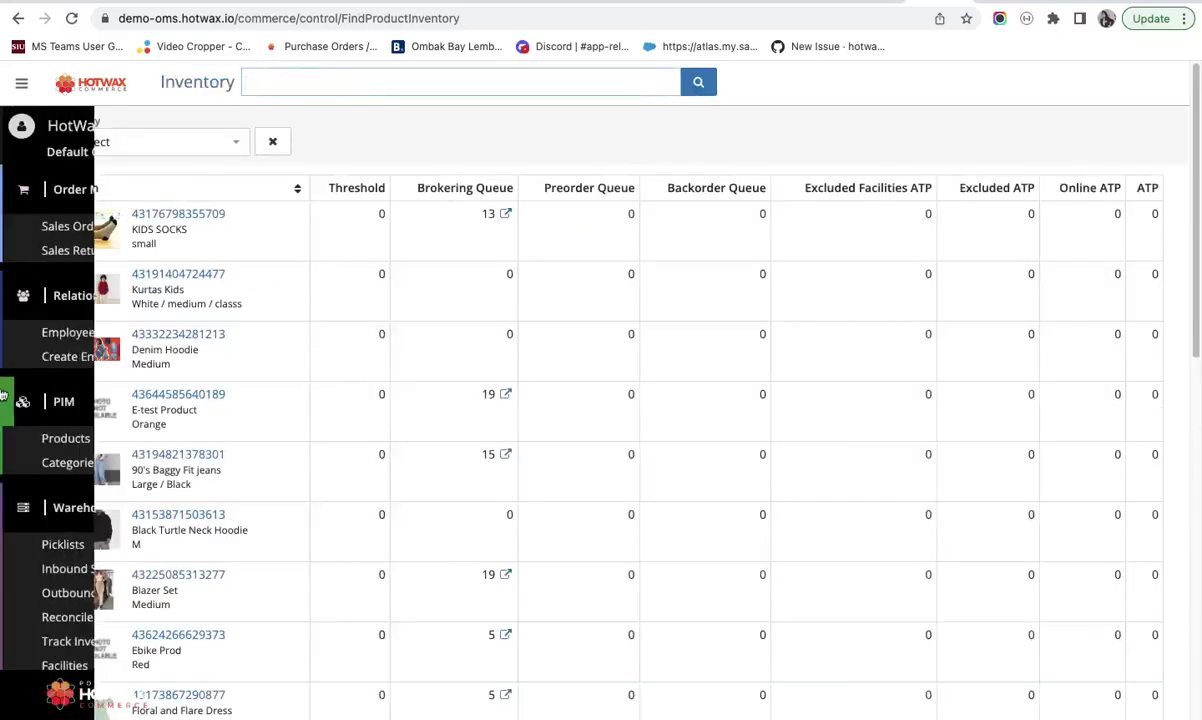
scroll(3, 397, "down", 5)
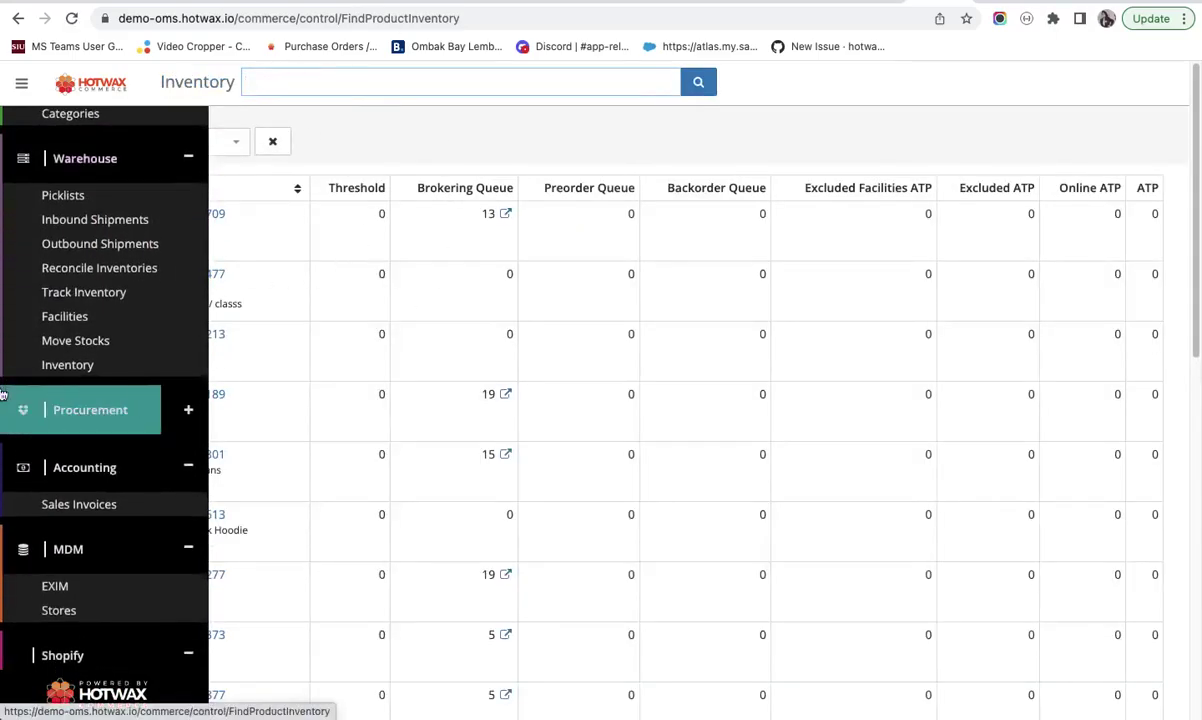
left_click(21, 88)
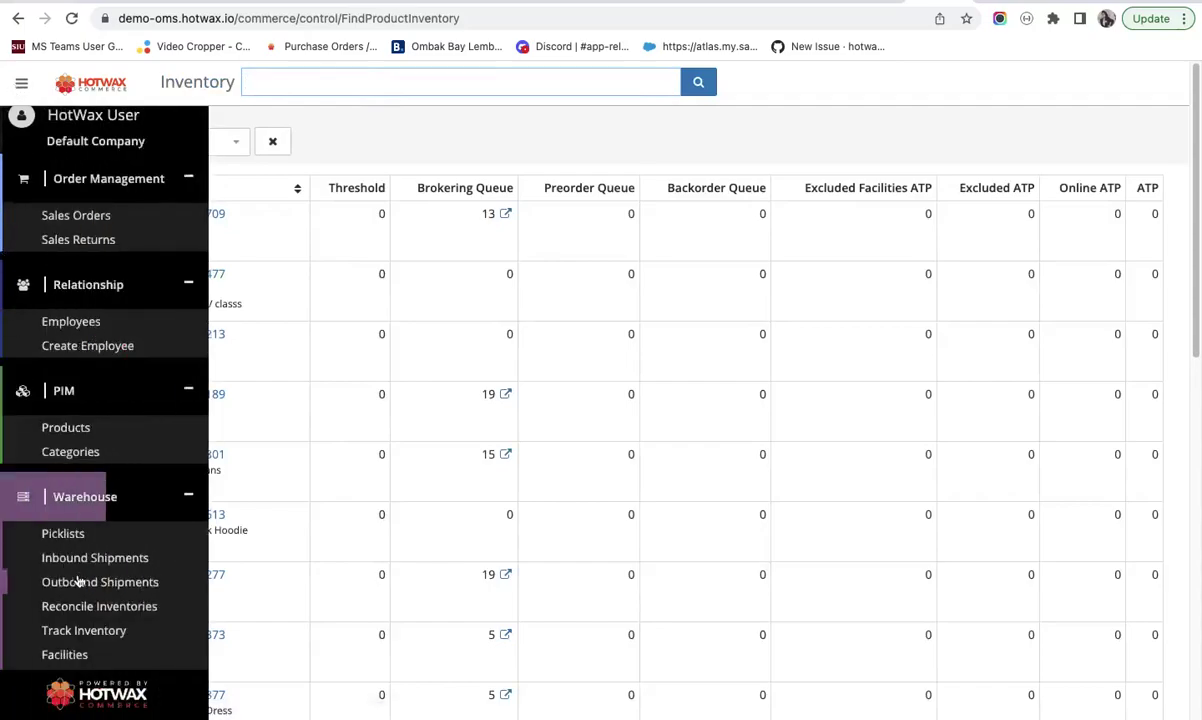
scroll(85, 520, "down", 3)
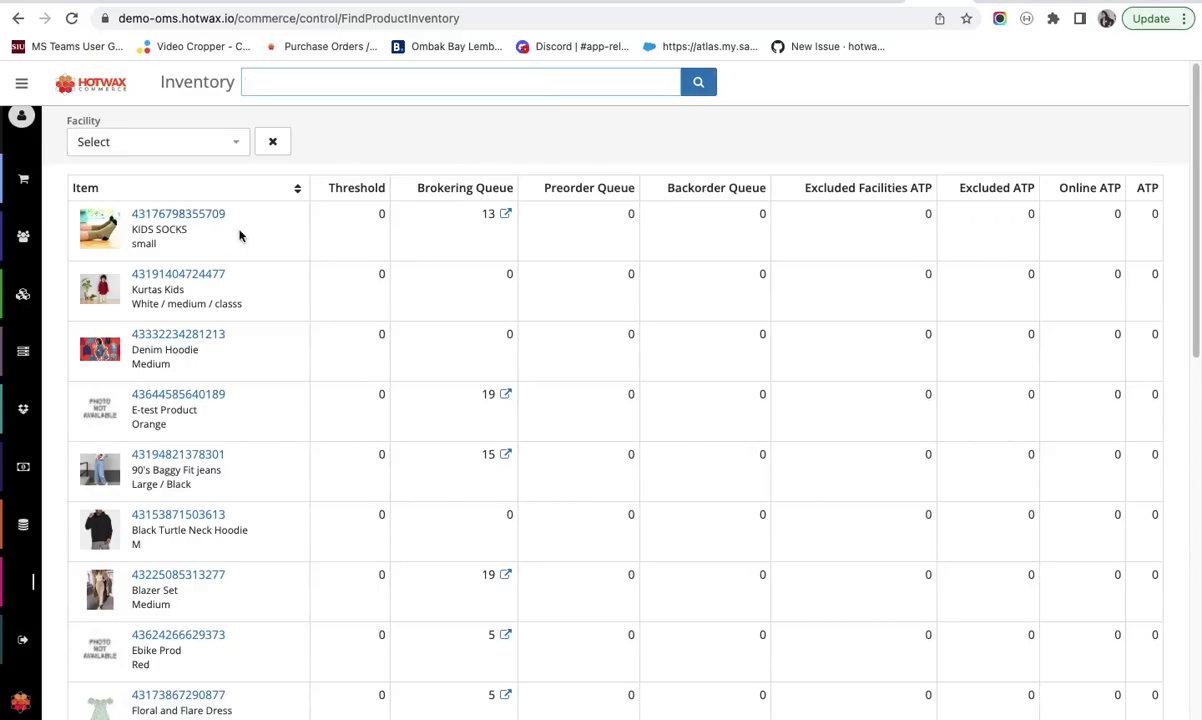
left_click_drag(131, 214, 192, 214)
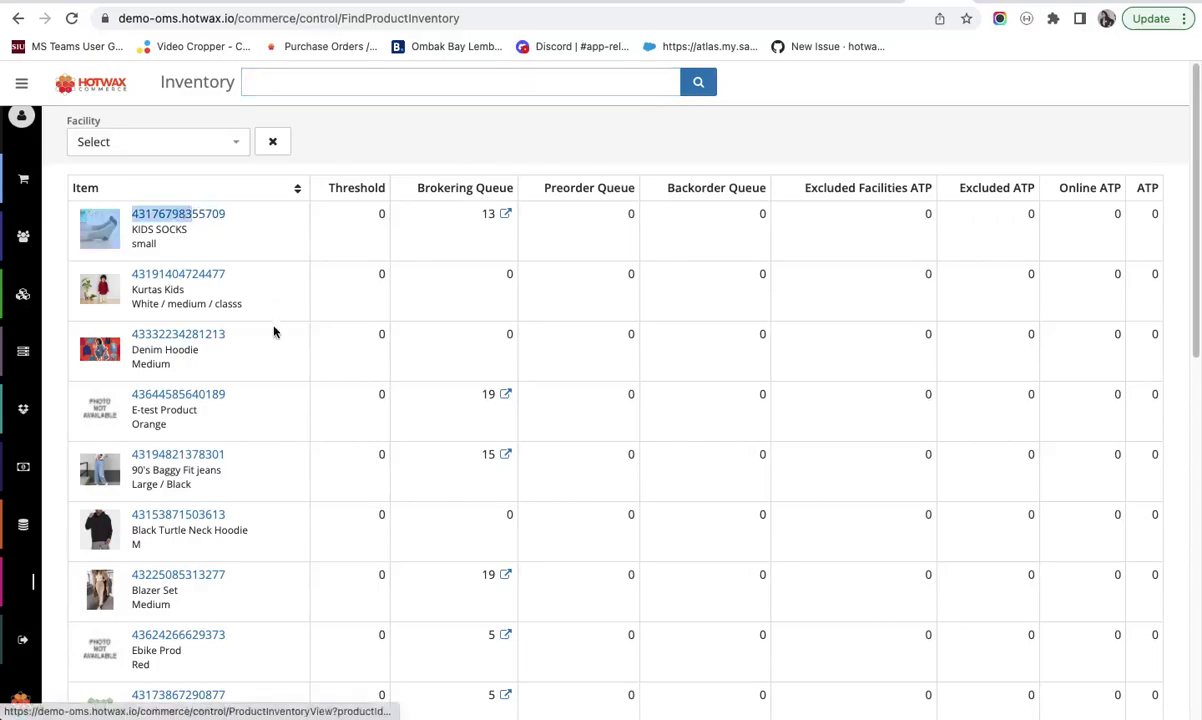
right_click(221, 336)
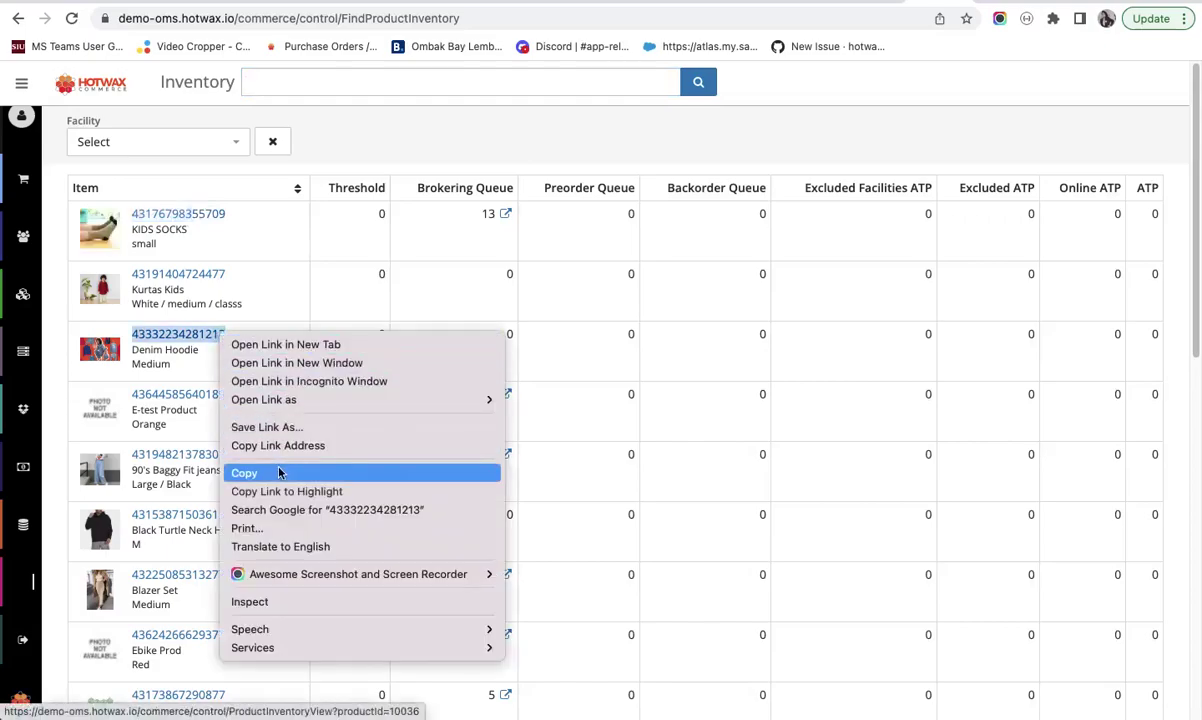
left_click(276, 473)
left_click(307, 84)
key("super+v")
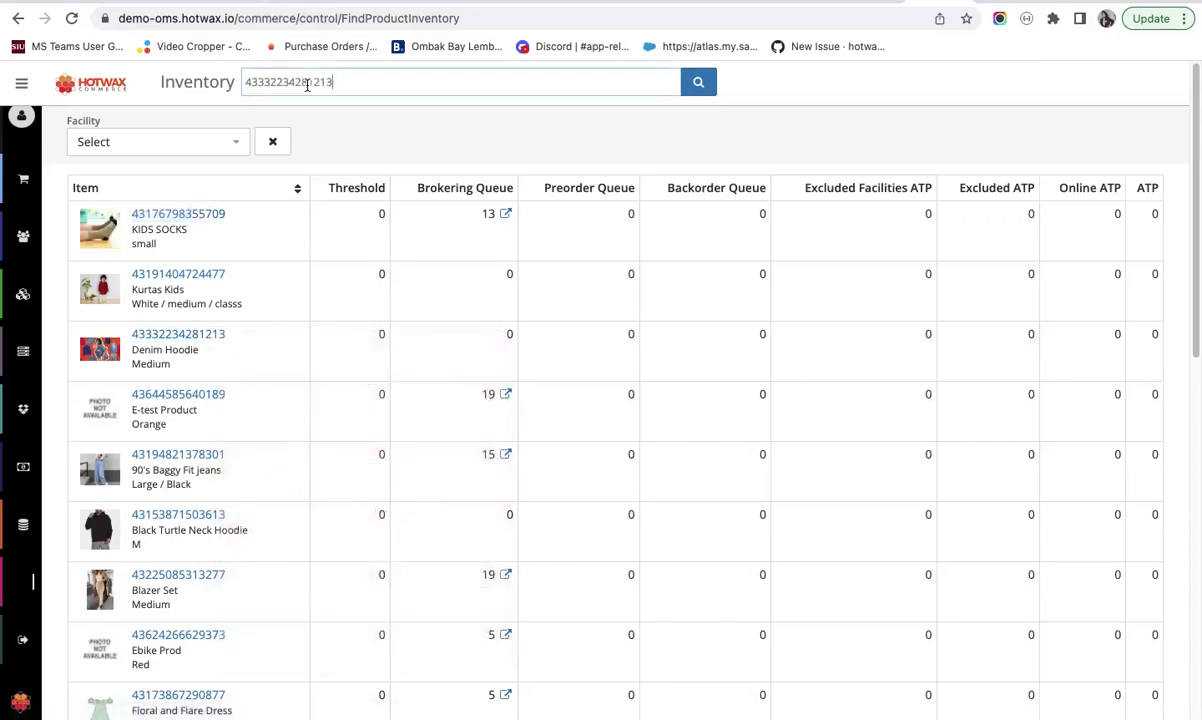
left_click(698, 82)
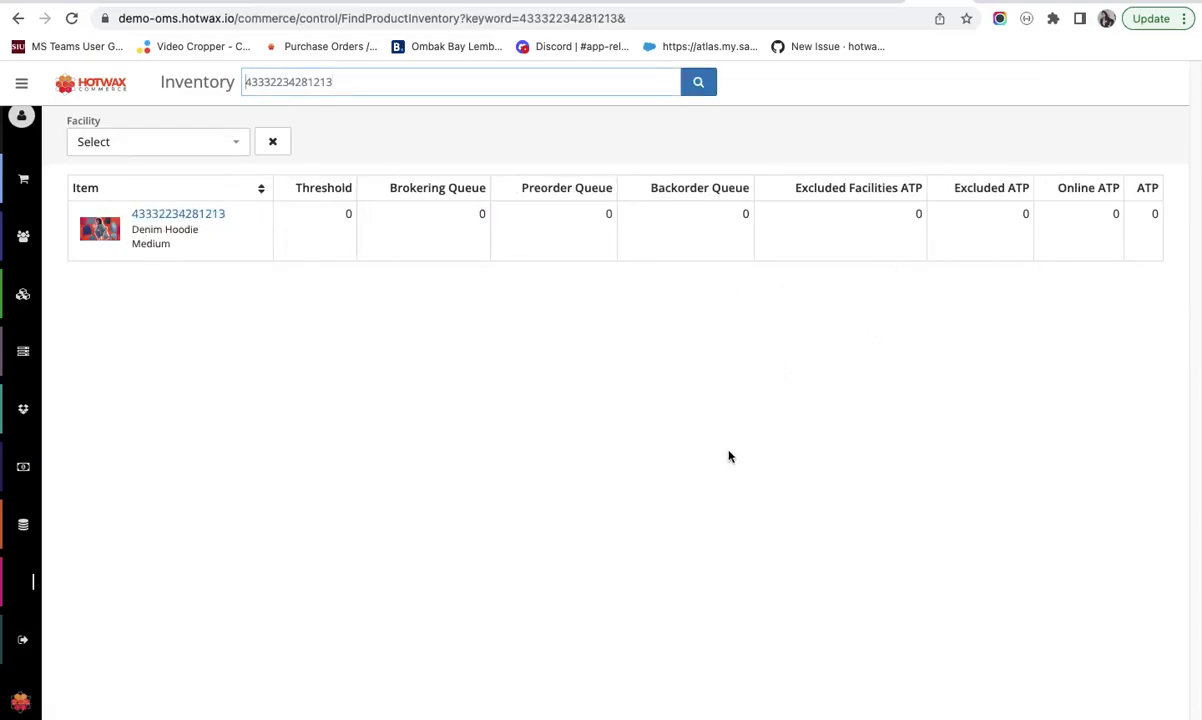
mouse_move(4, 432)
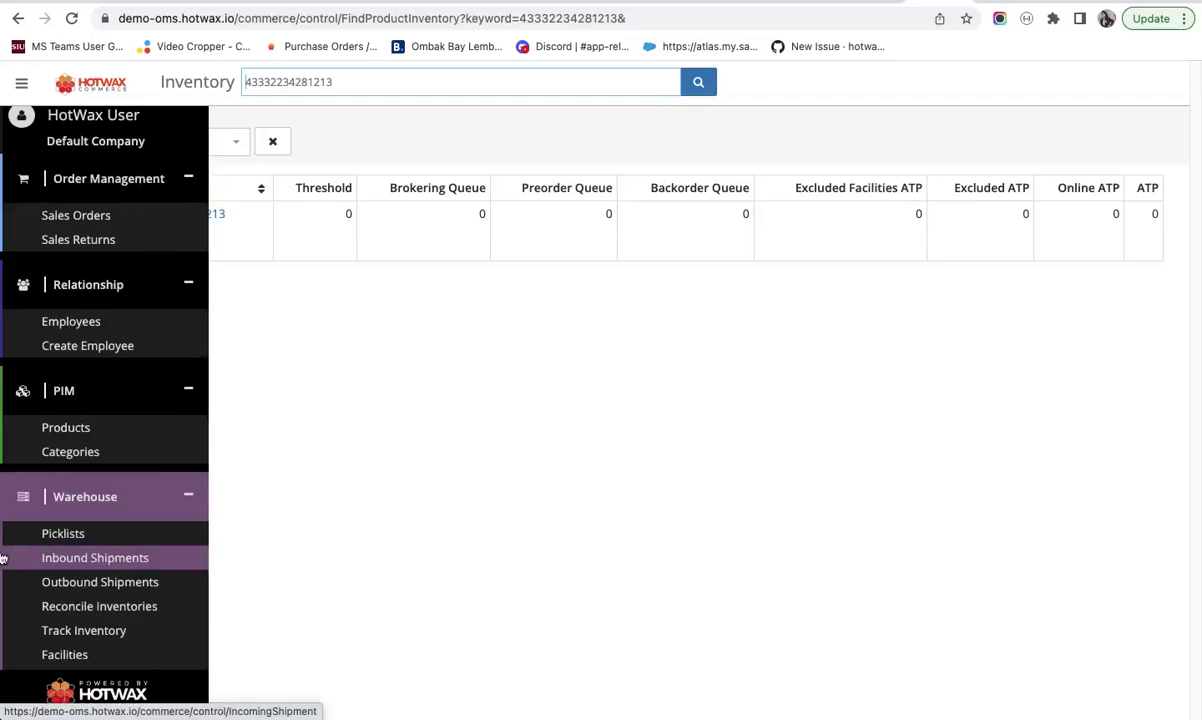
- Go to Procurement > Purchase Orders in the sidebar
scroll(111, 427, "down", 7)
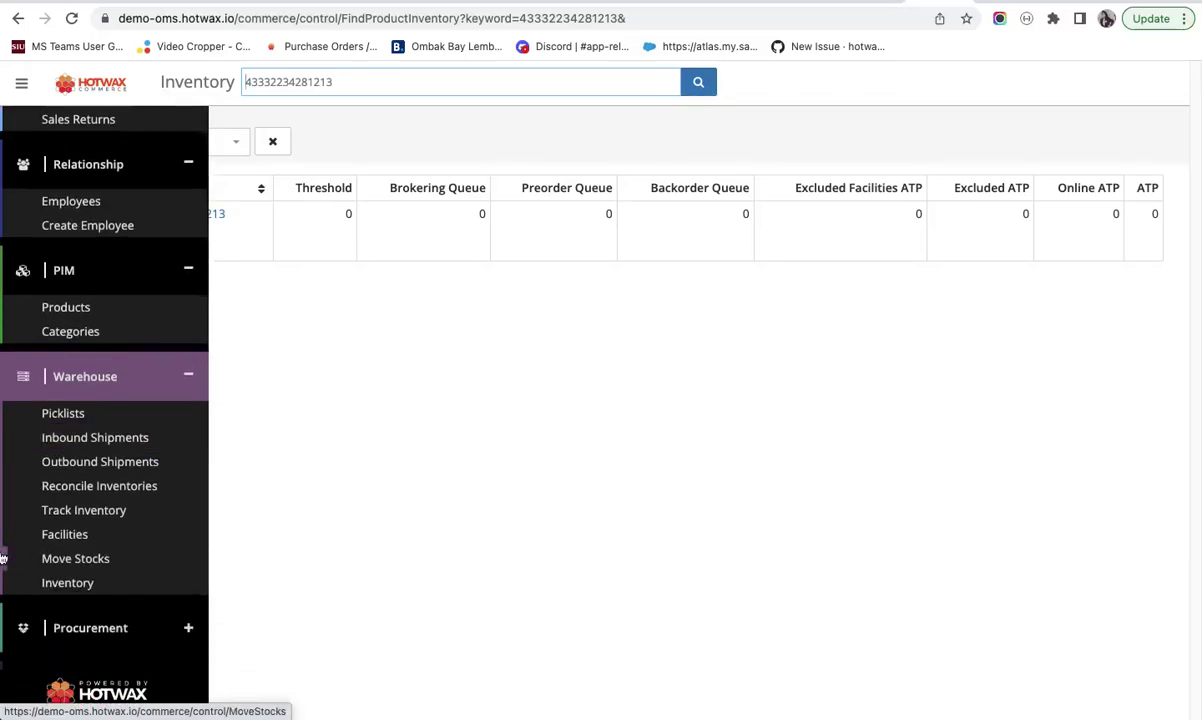
left_click(111, 424)
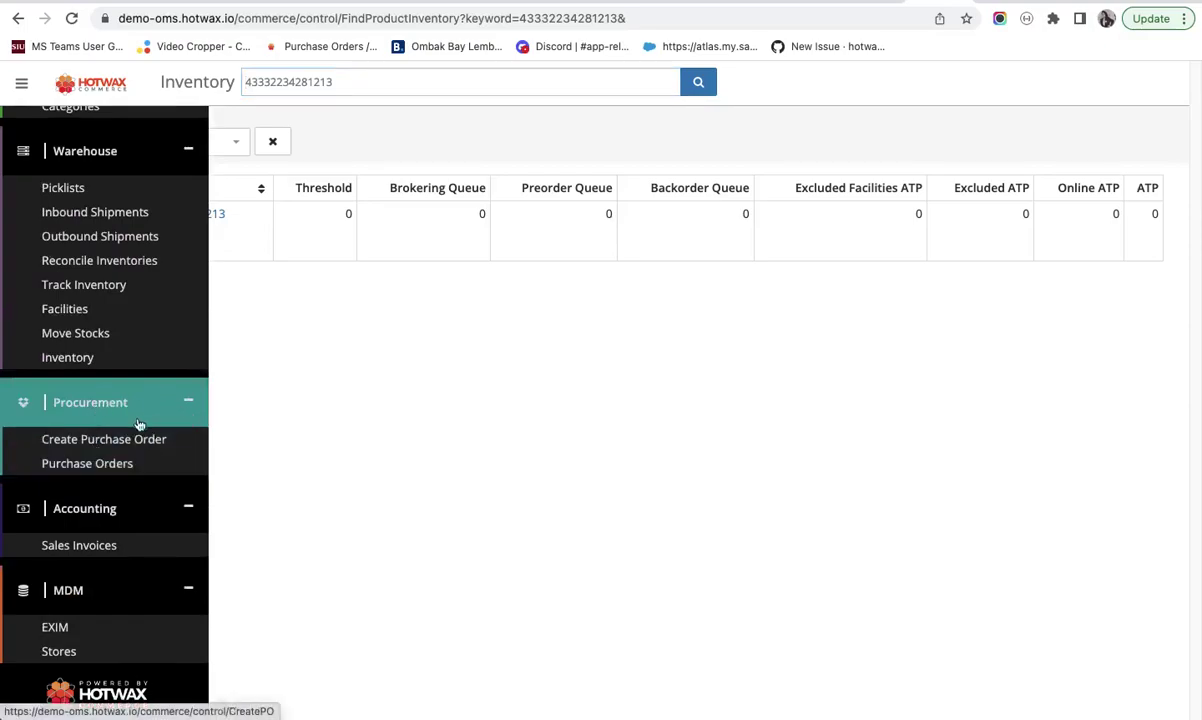
left_click(121, 465)
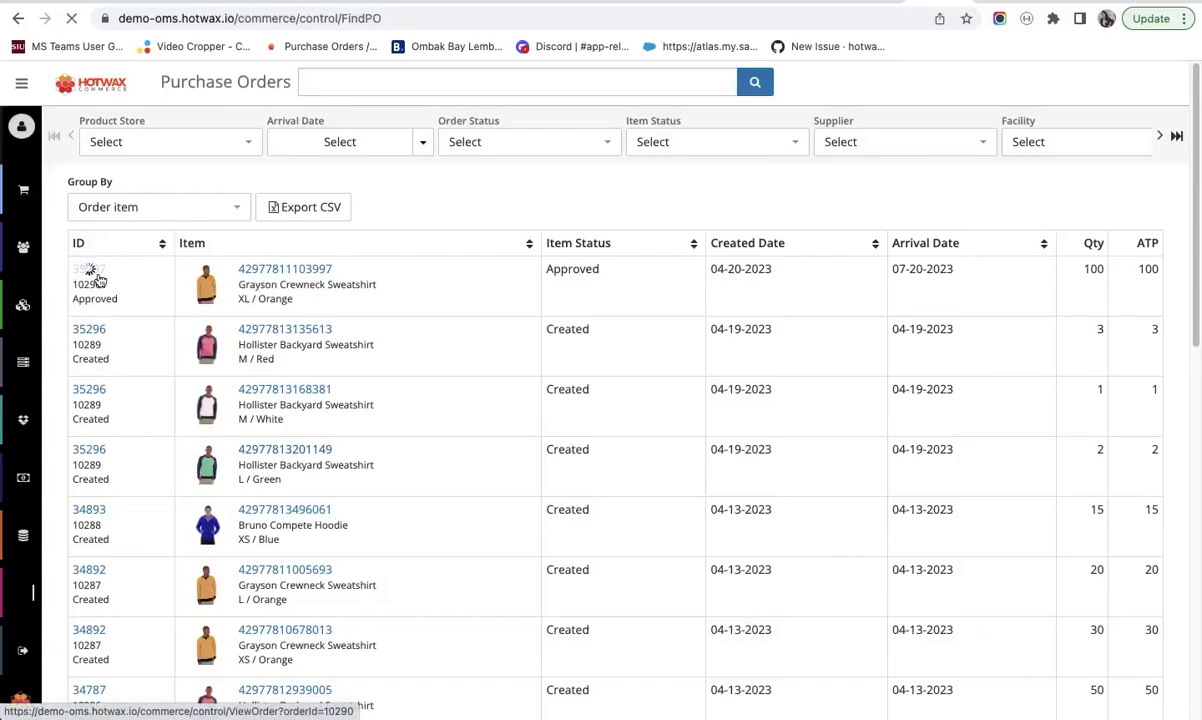
- View the first purchase order's details, then go to the MDM > EXIM dashboard
left_click(97, 278)
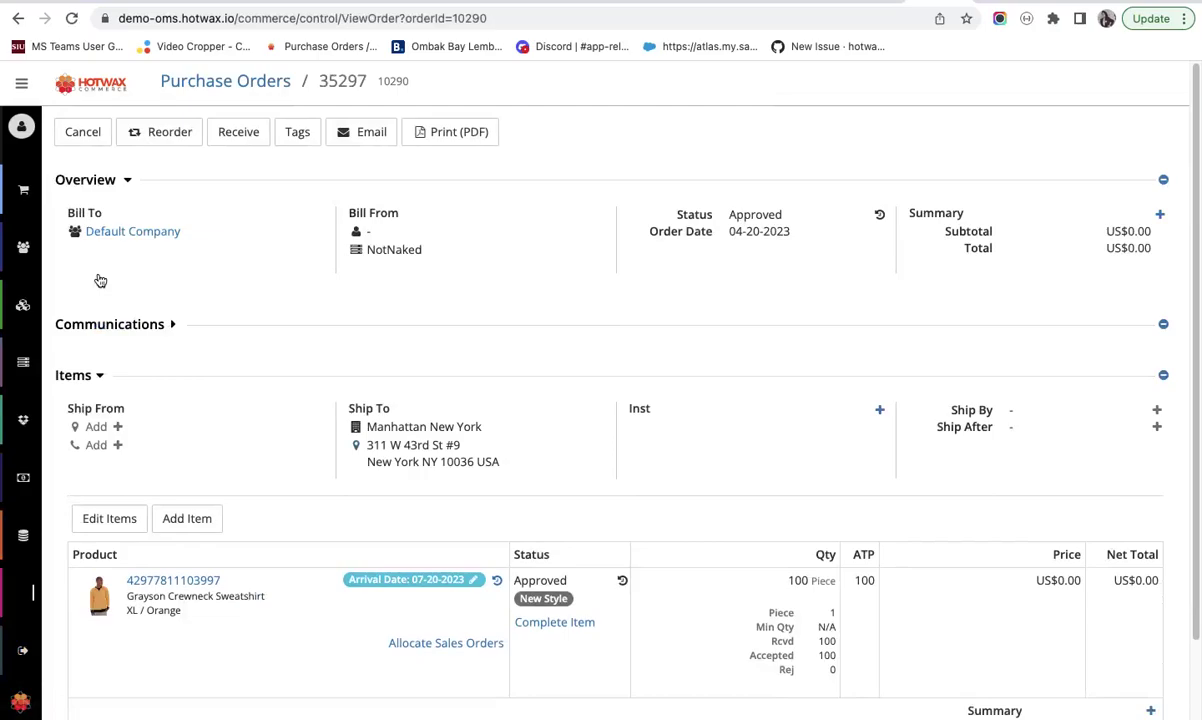
mouse_move(15, 290)
scroll(3, 467, "down", 4)
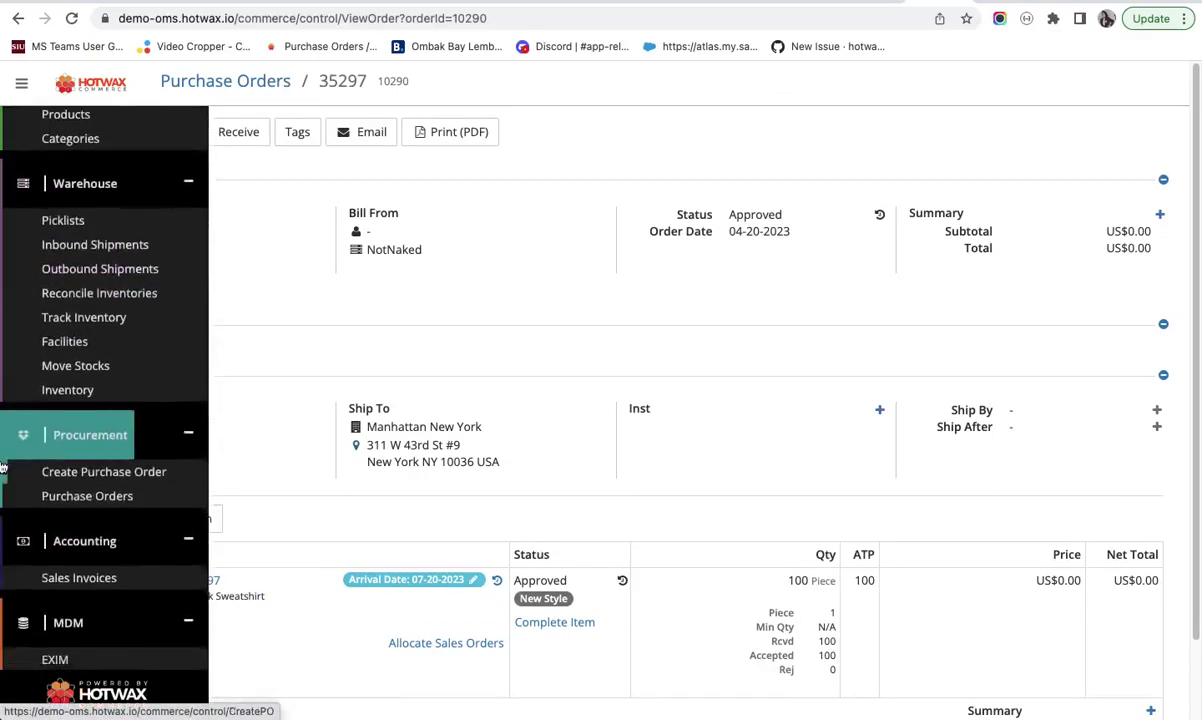
scroll(40, 470, "down", 3)
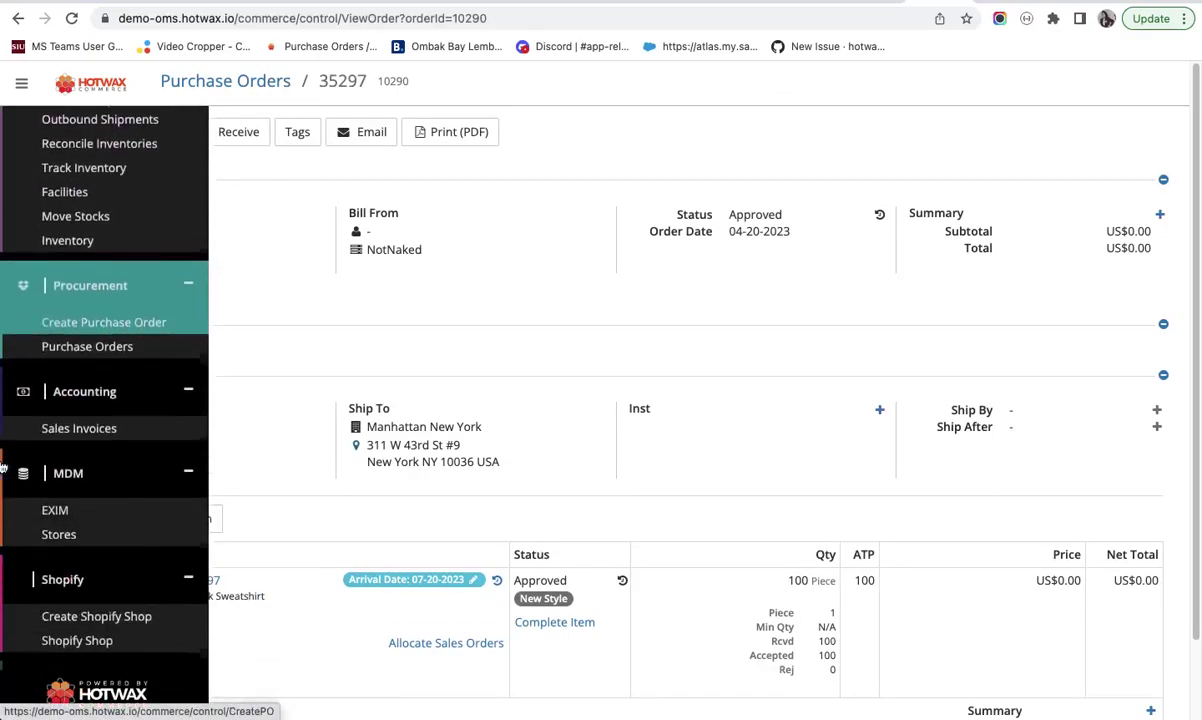
left_click(112, 495)
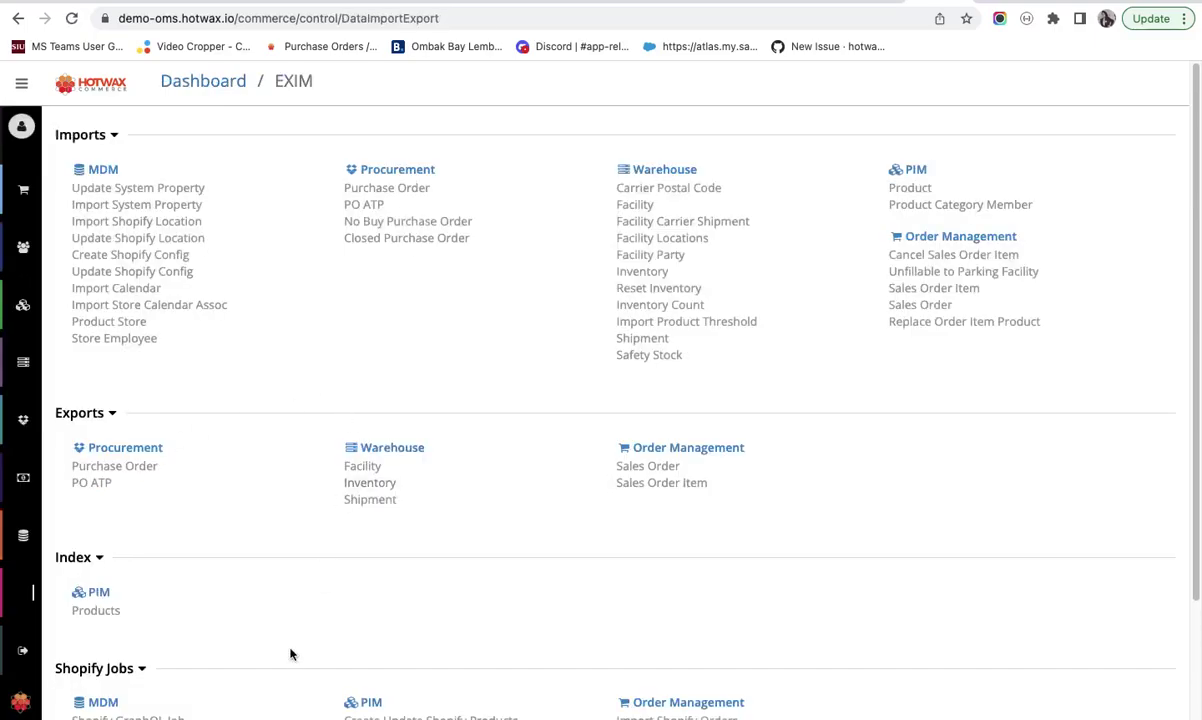
scroll(290, 649, "down", 3)
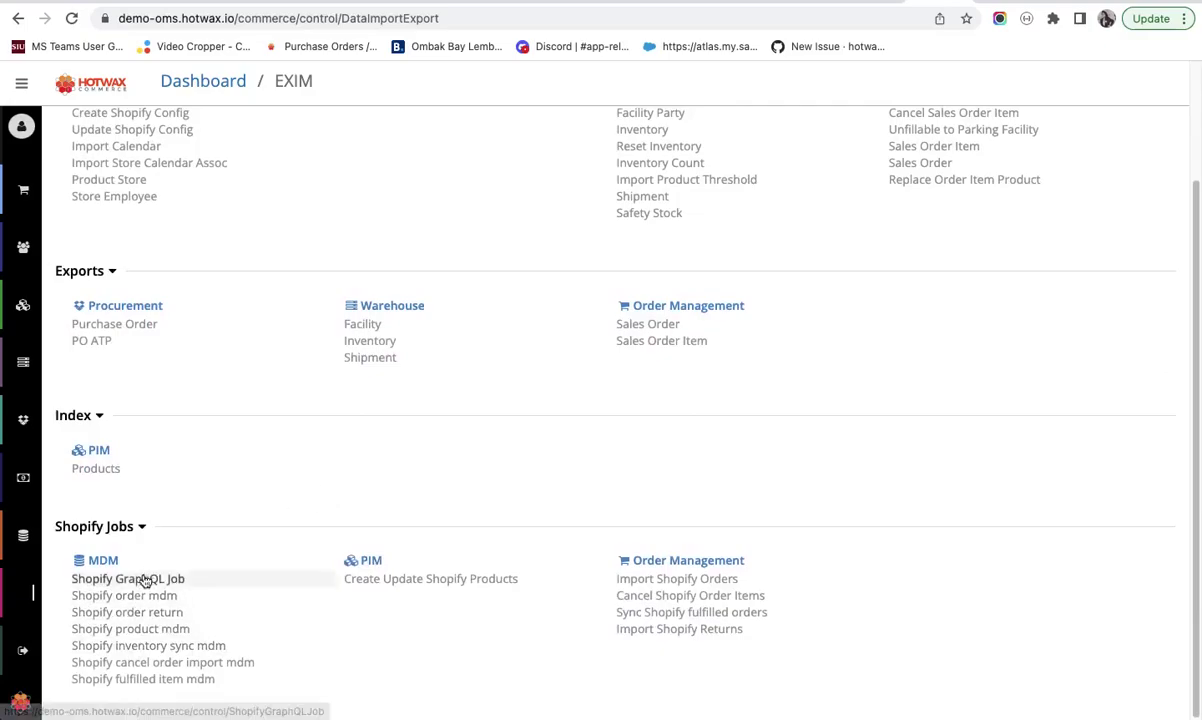
scroll(3, 545, "down", 5)
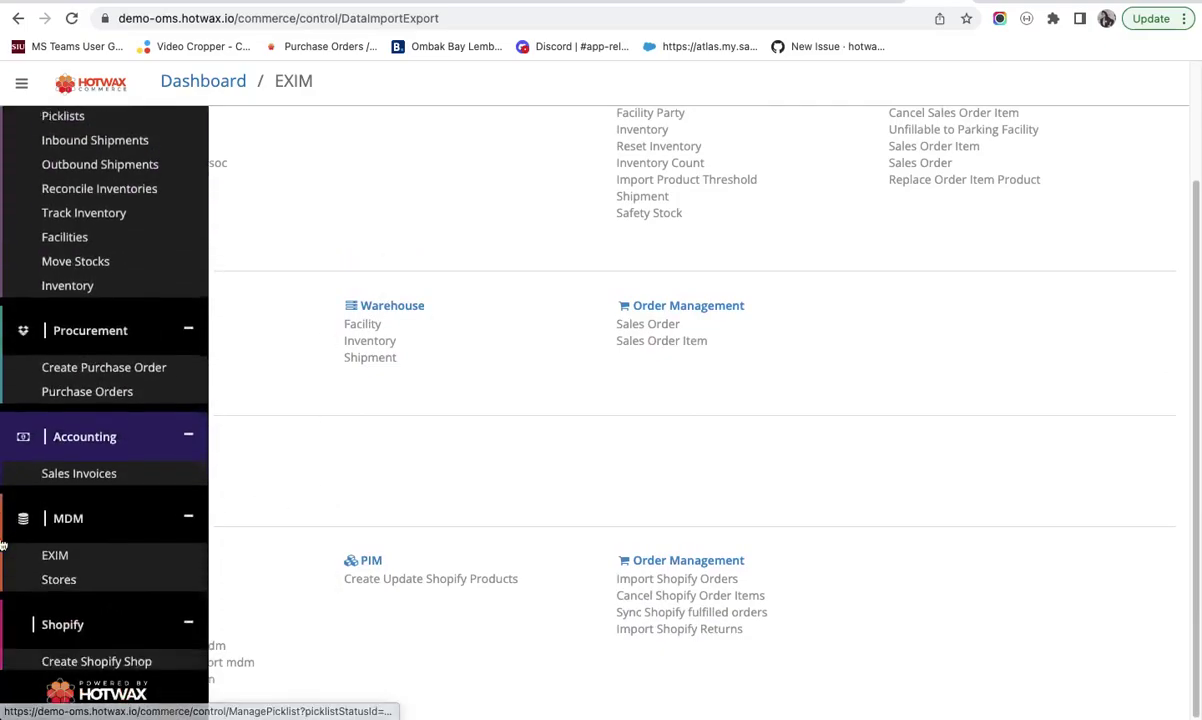
scroll(464, 384, "up", 3)
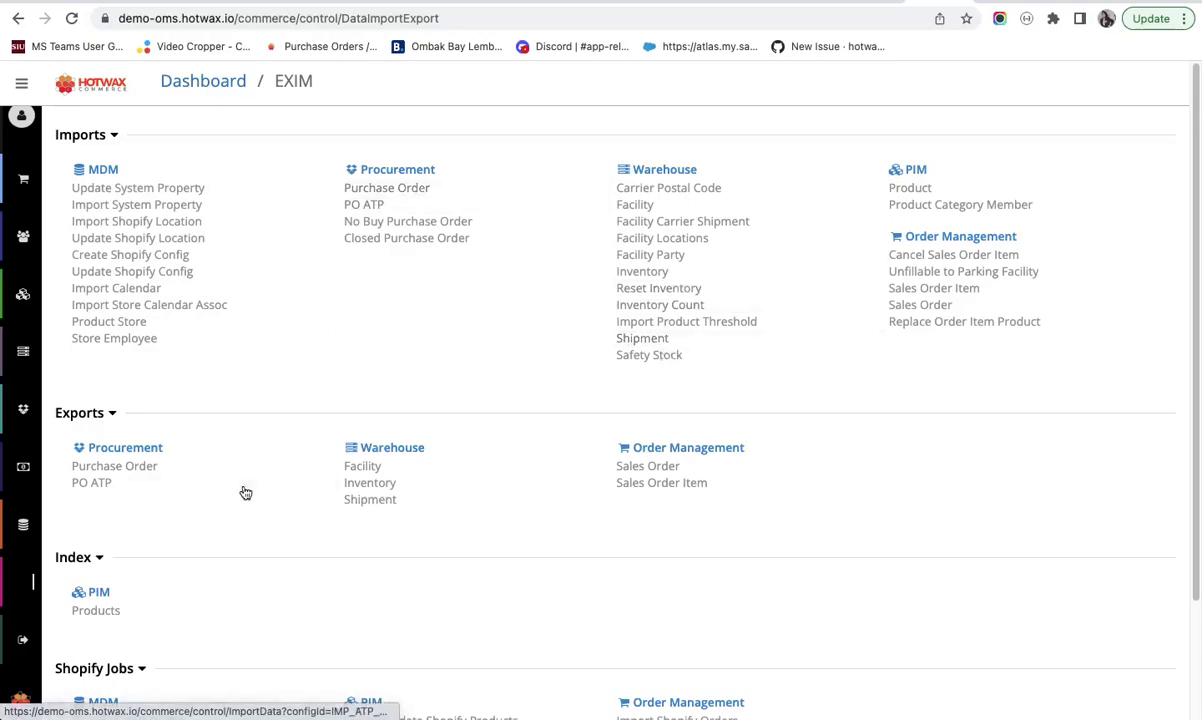
scroll(245, 488, "down", 3)
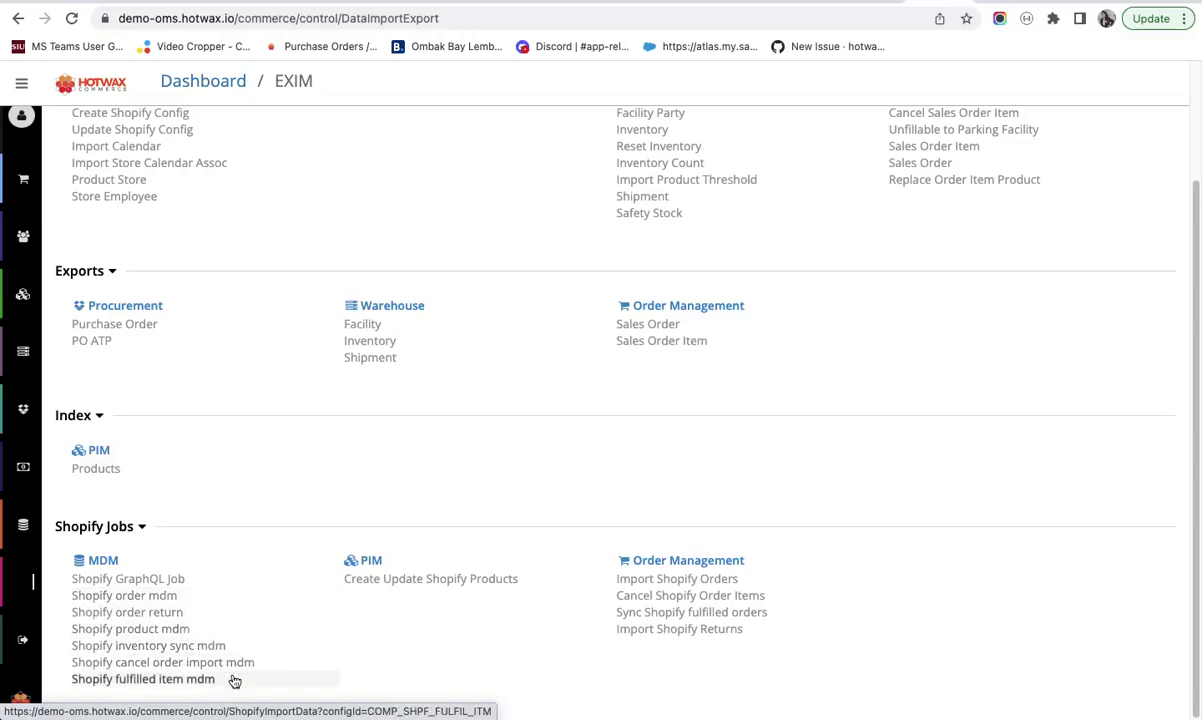
scroll(286, 366, "up", 3)
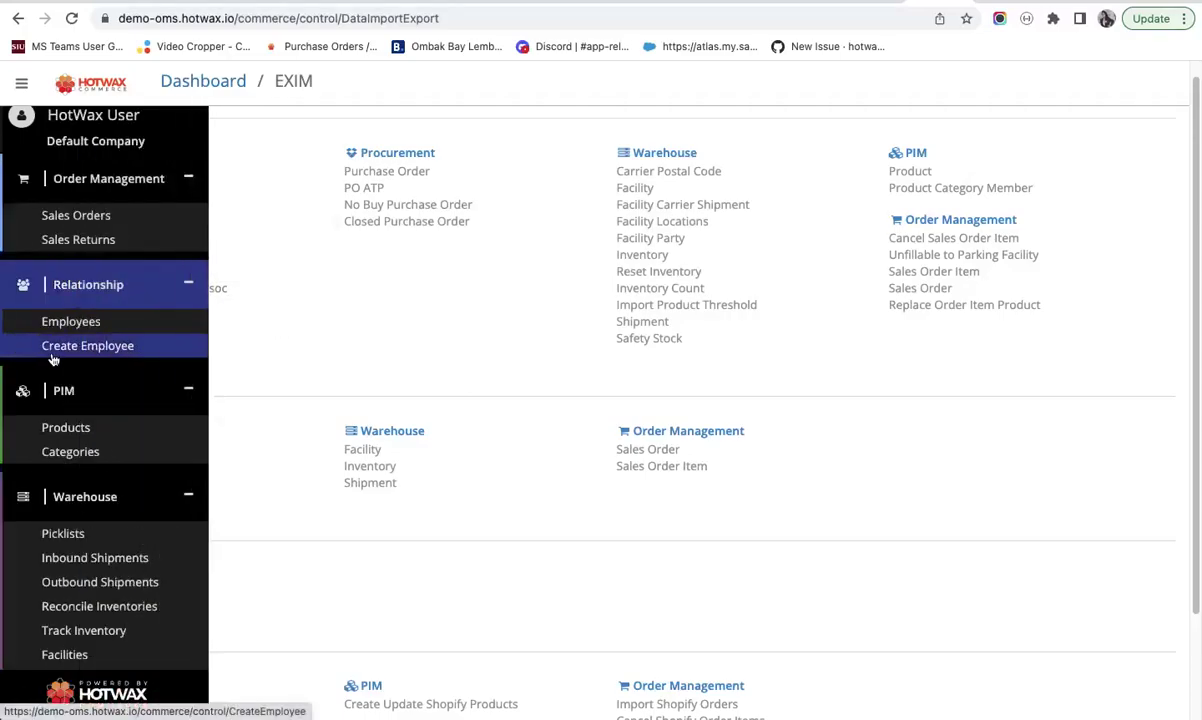
- Create an employee record with the new employee's first and last name, correcting the first name before creating
mouse_move(5, 170)
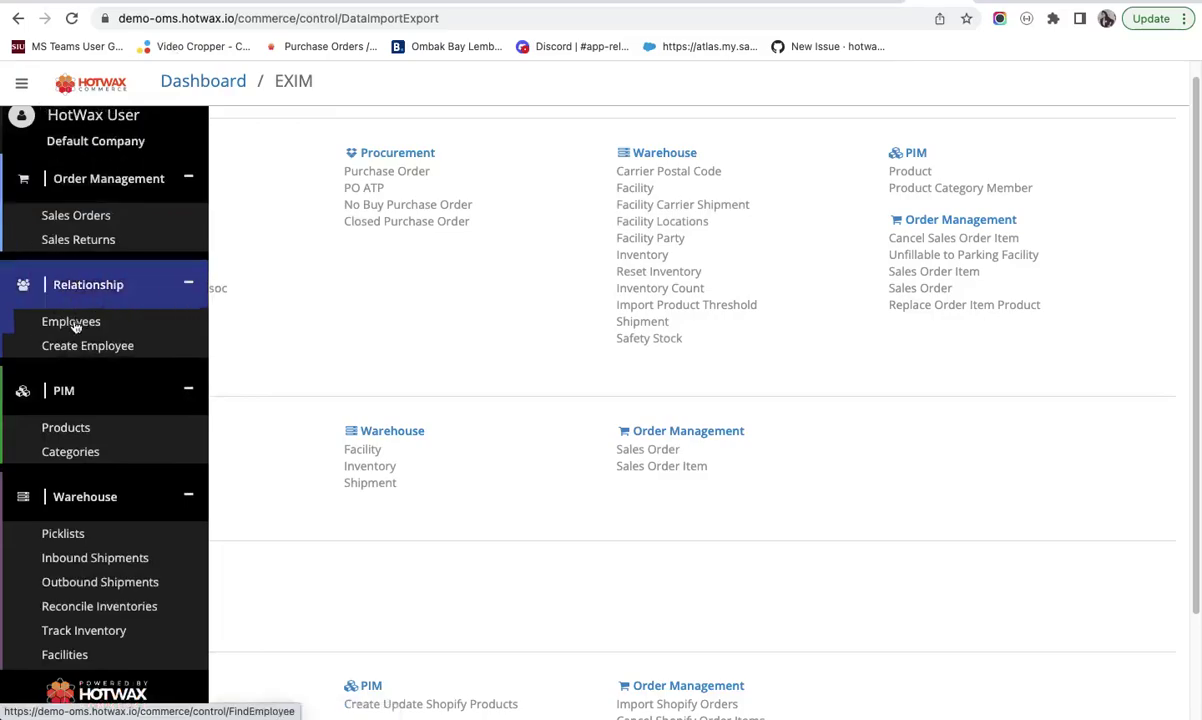
left_click(89, 346)
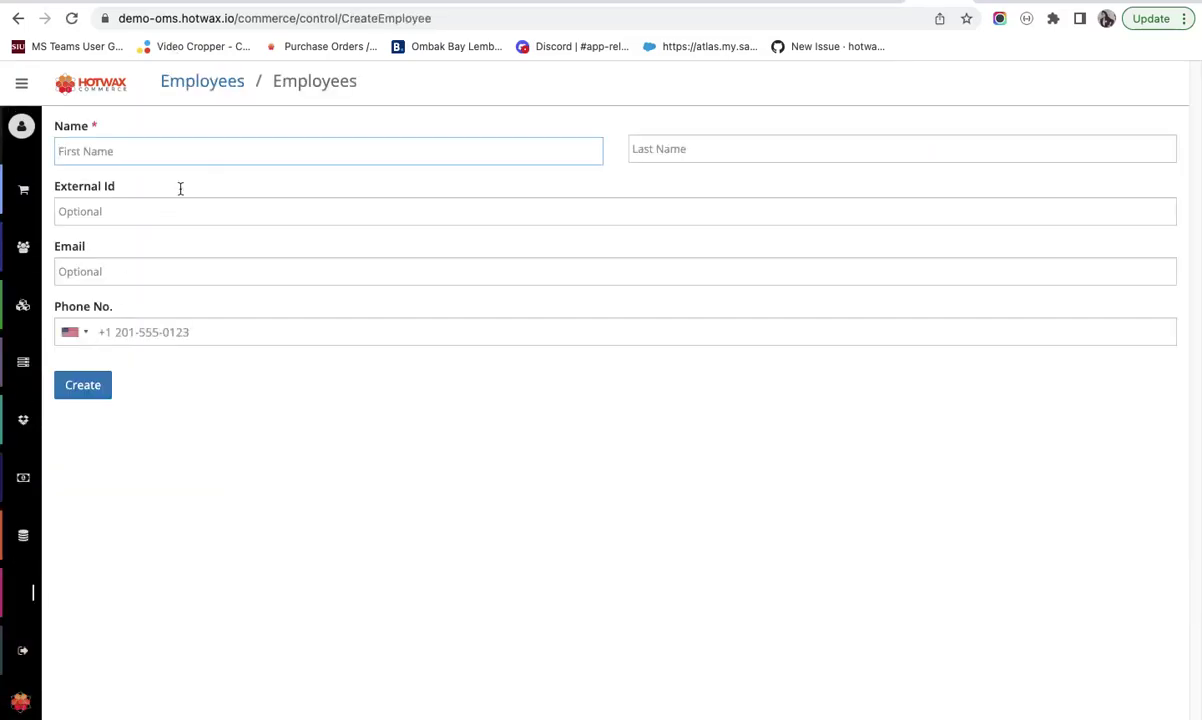
left_click(173, 153)
type("app")
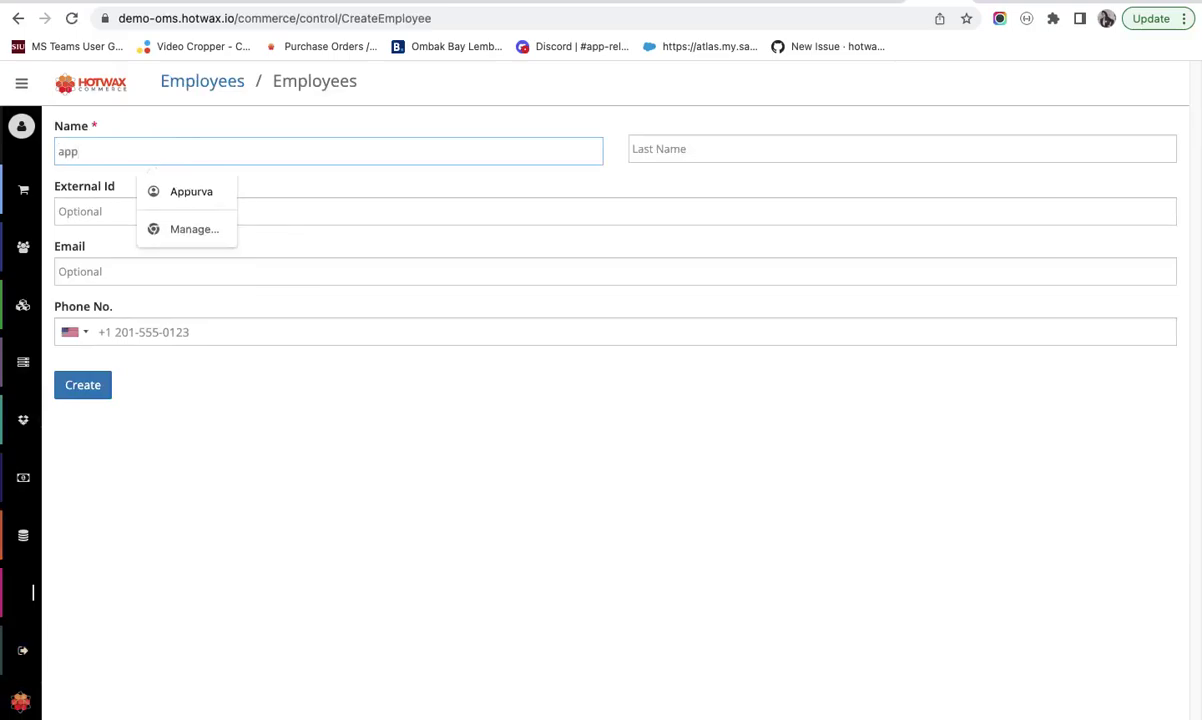
key("Down")
left_click(705, 148)
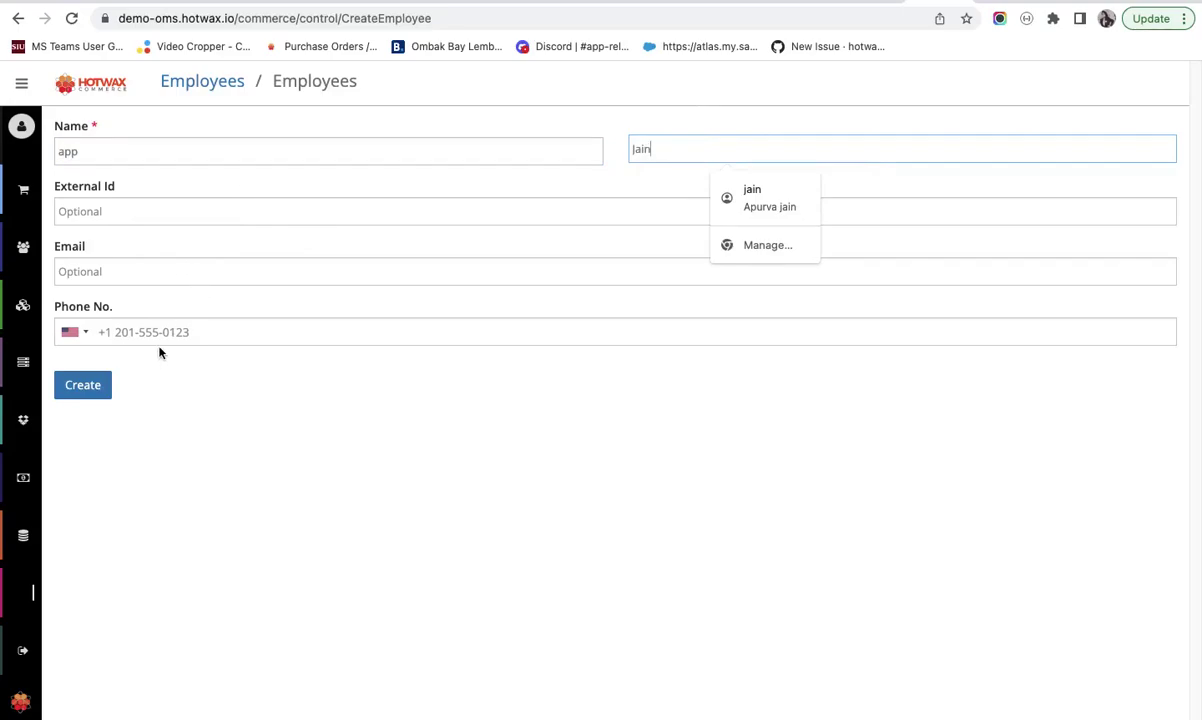
double_click(103, 143)
key("BackSpace")
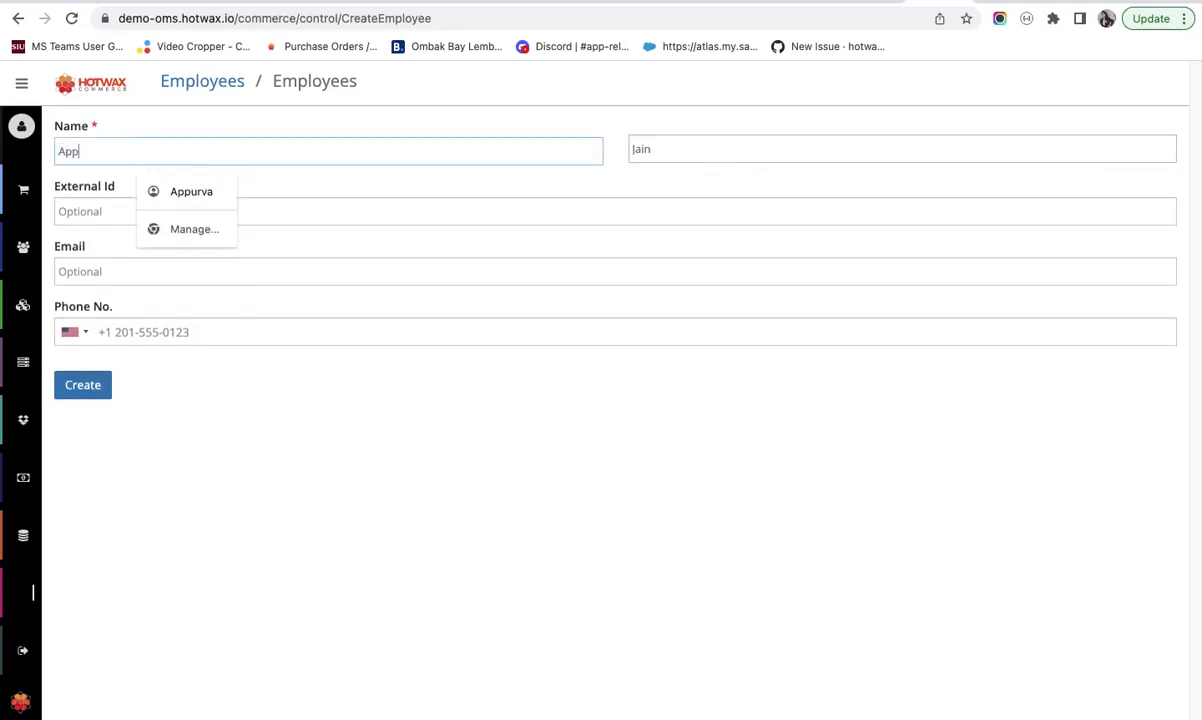
left_click(84, 384)
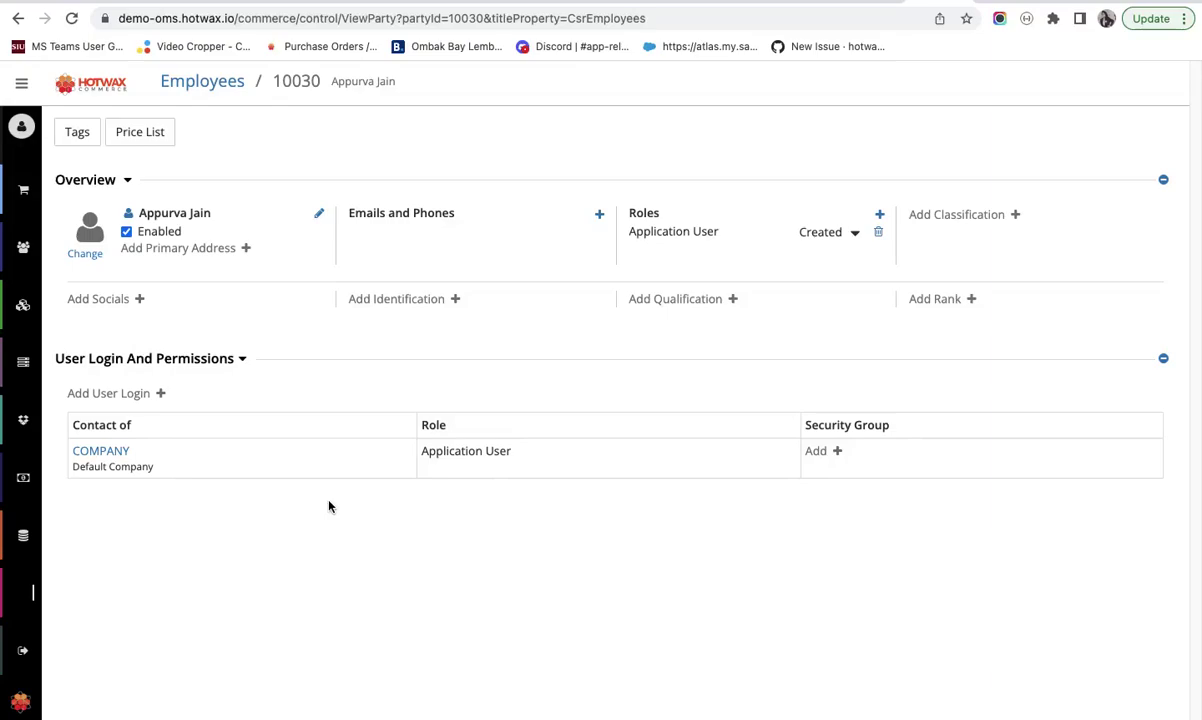
- Add the Administrator security group to the new employee
left_click(827, 455)
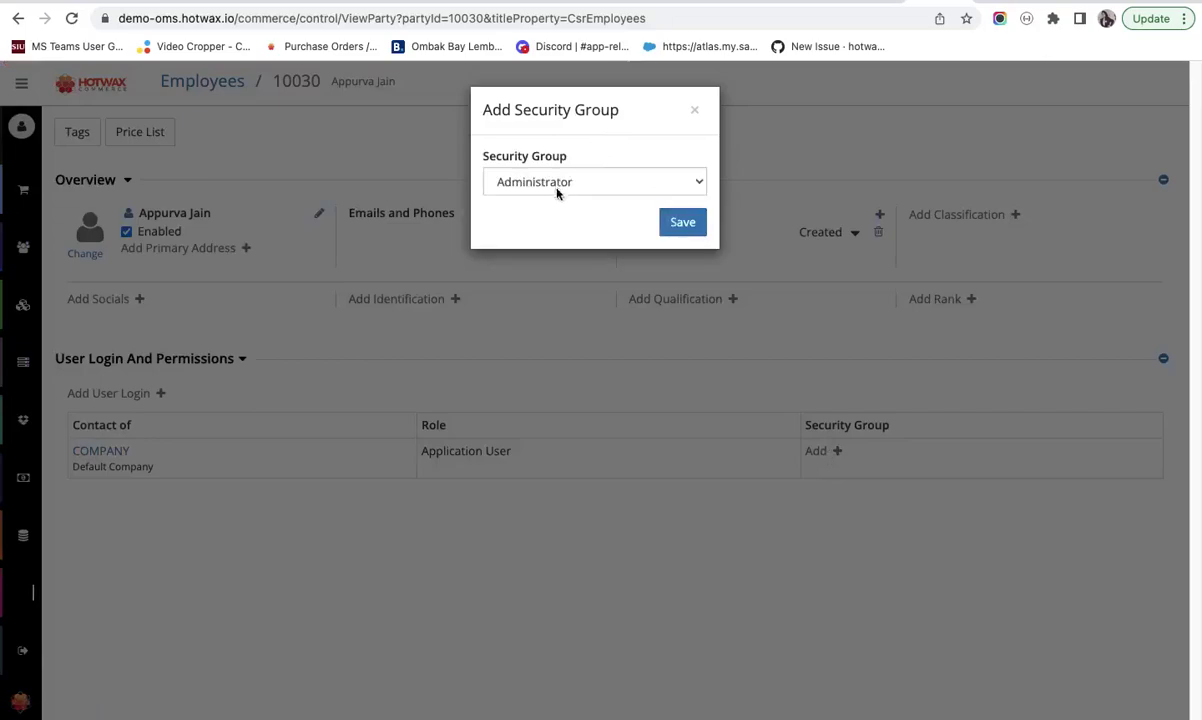
left_click(672, 224)
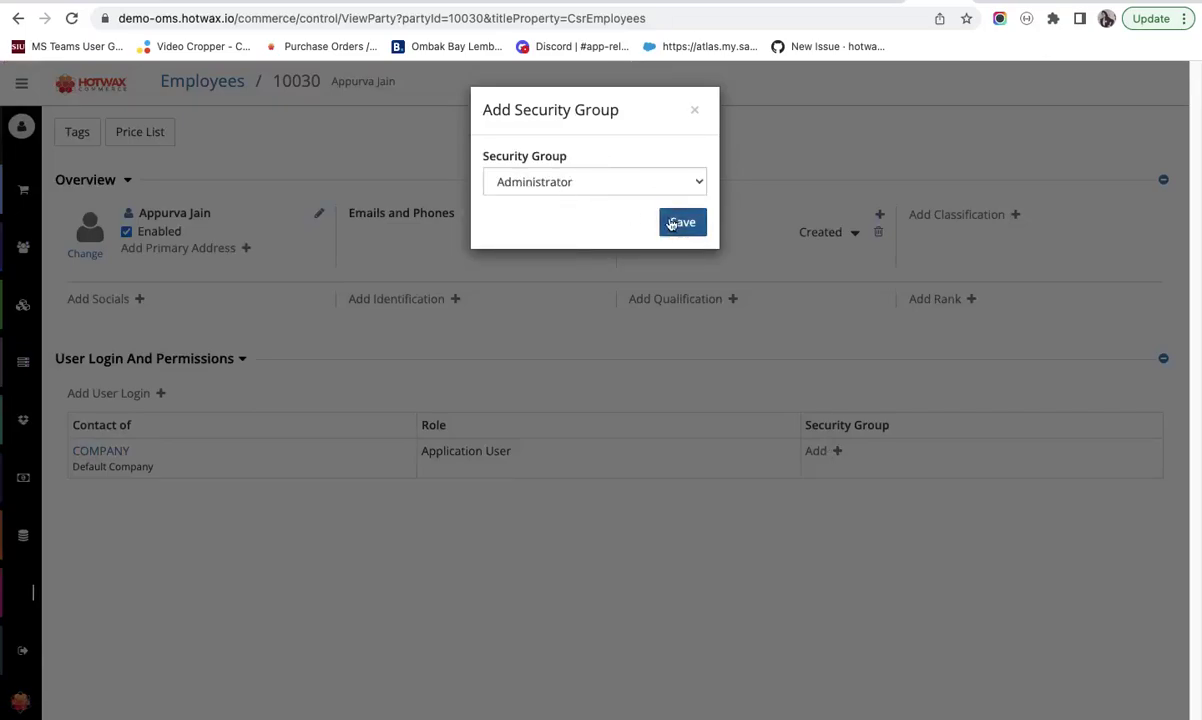
left_click(672, 223)
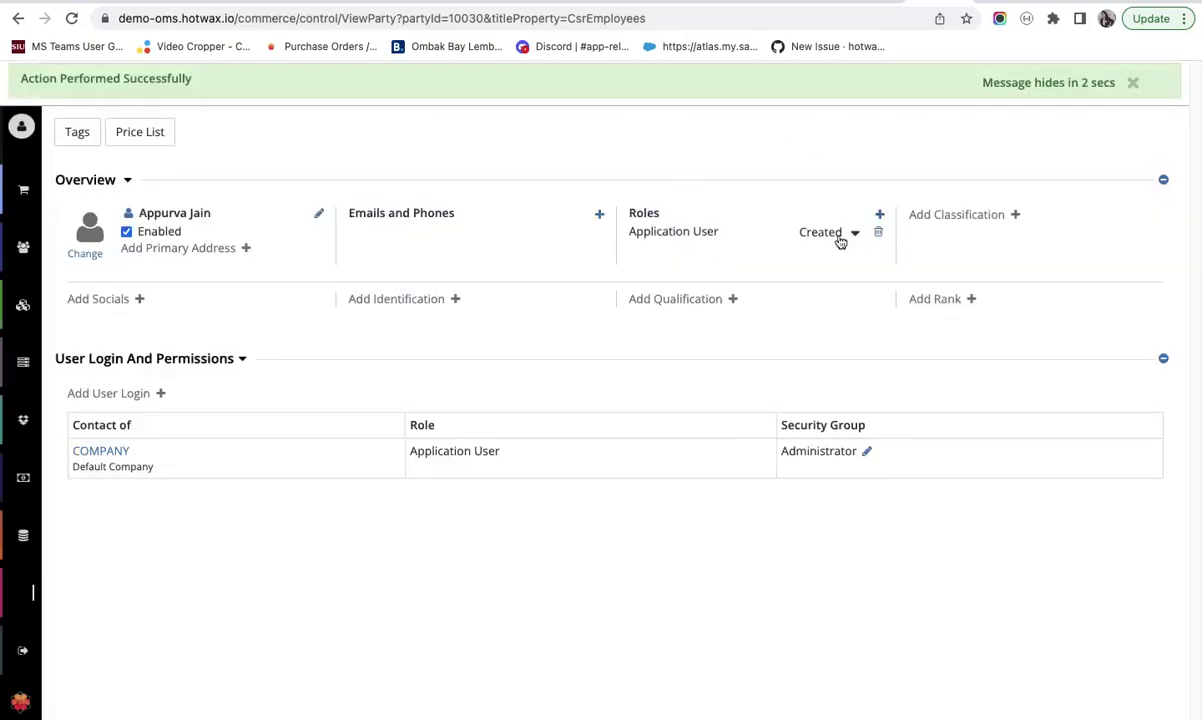
- Change the Application User role status from Created to Approved
left_click(840, 238)
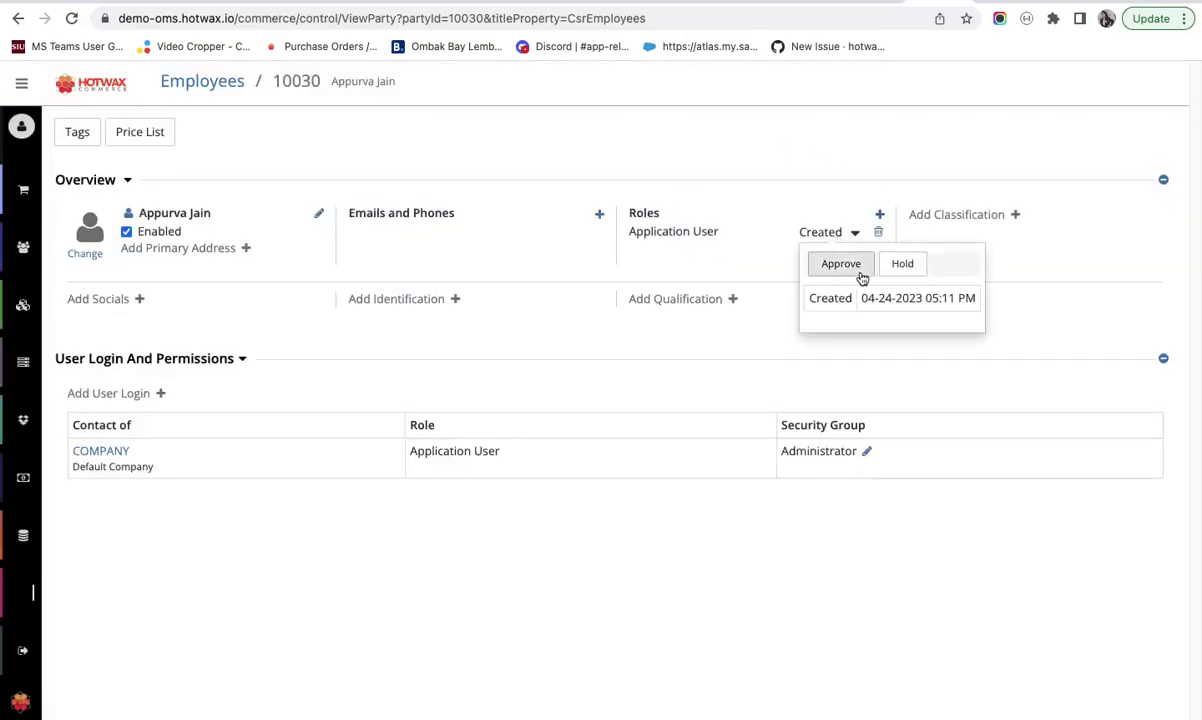
left_click(848, 267)
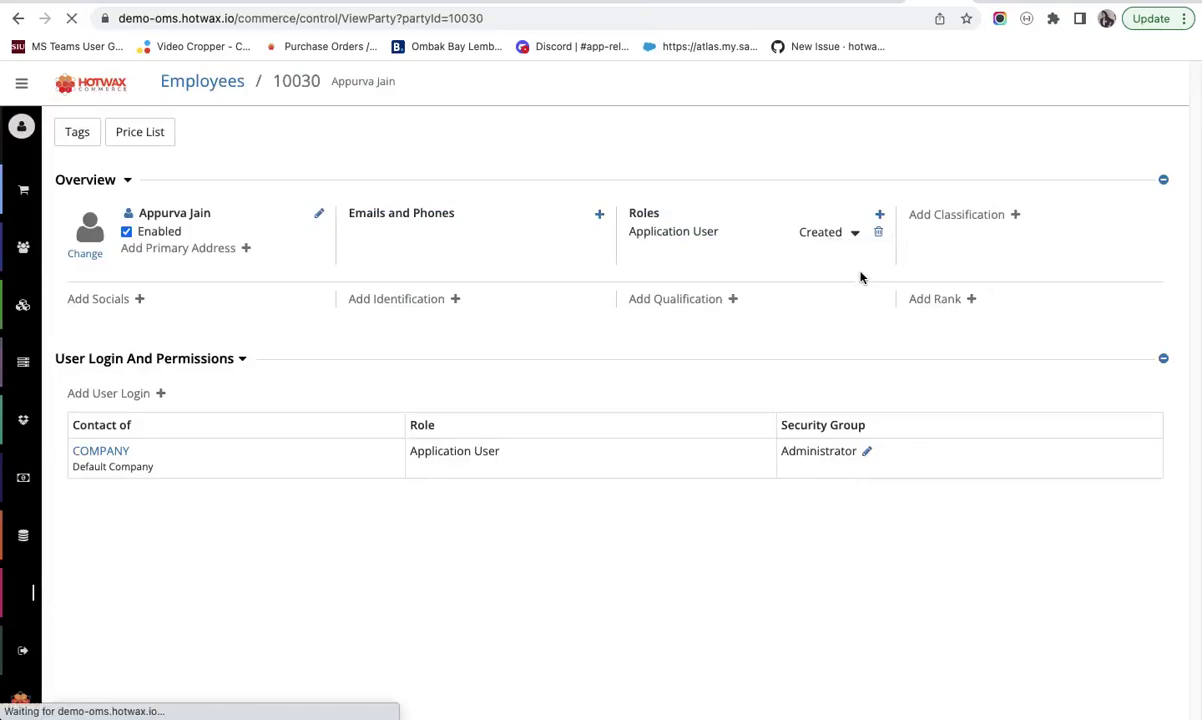
left_click(141, 395)
- Add a user login with the employee's user name and a matching password and confirmation
left_click(569, 181)
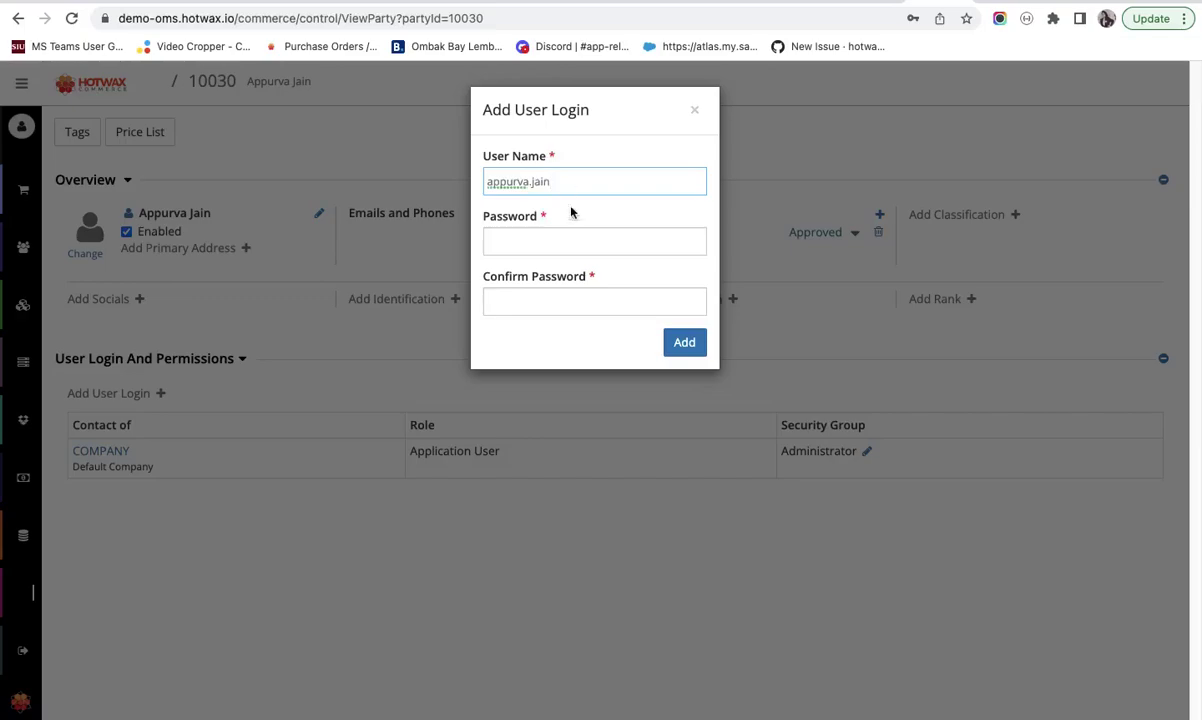
left_click(555, 240)
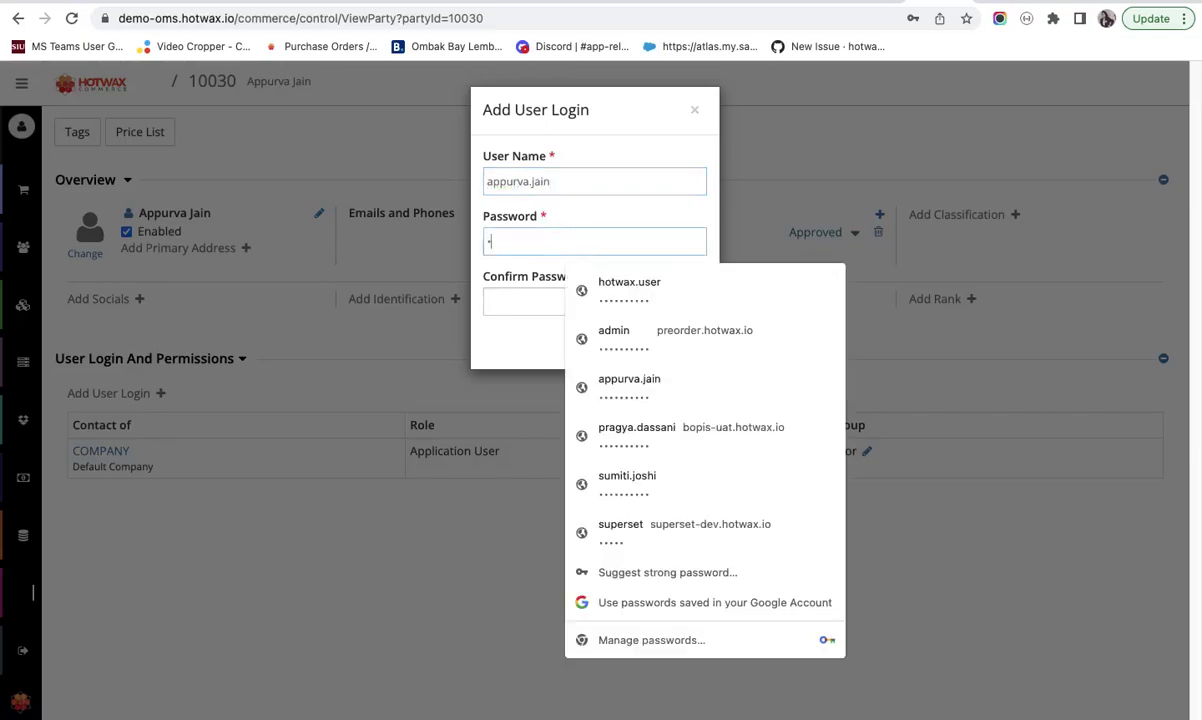
type("**********")
left_click(529, 301)
type("*****")
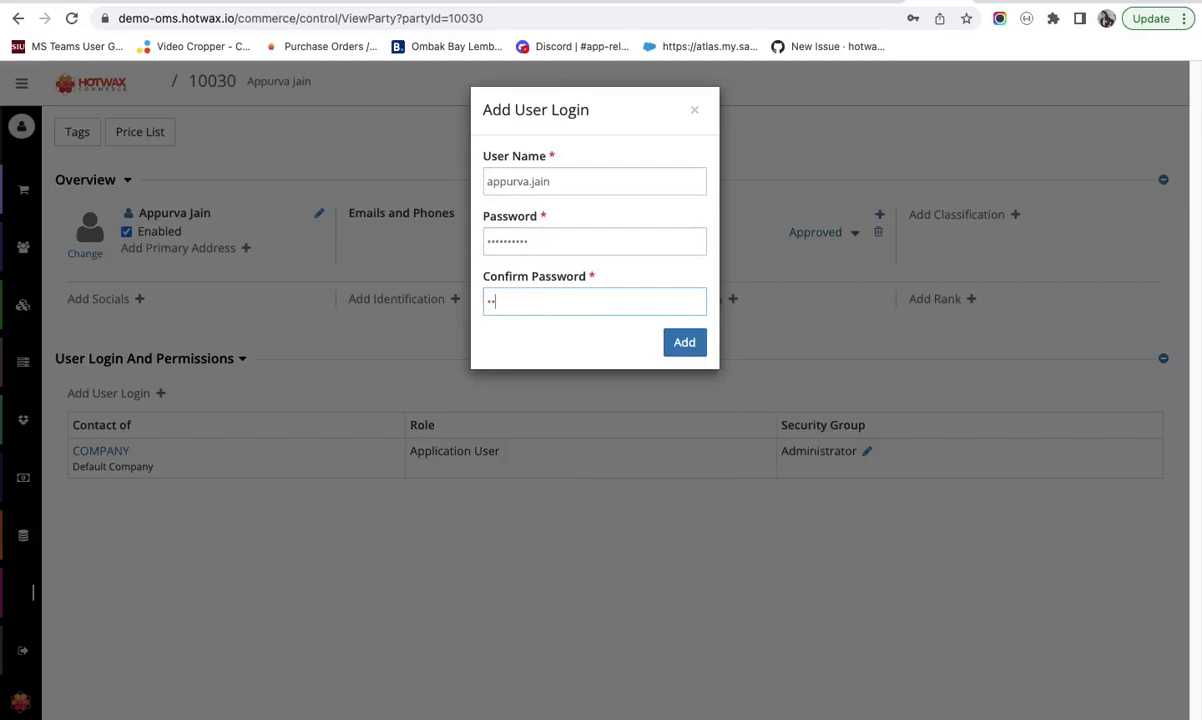
type("*****")
left_click(684, 344)
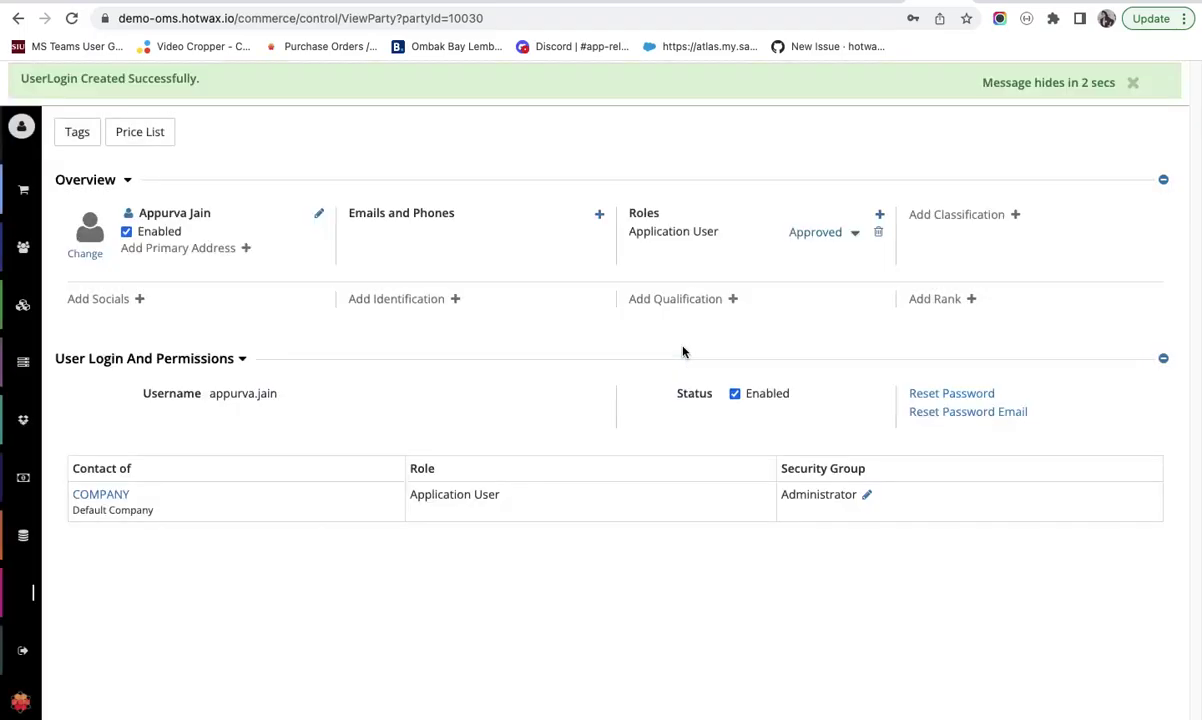